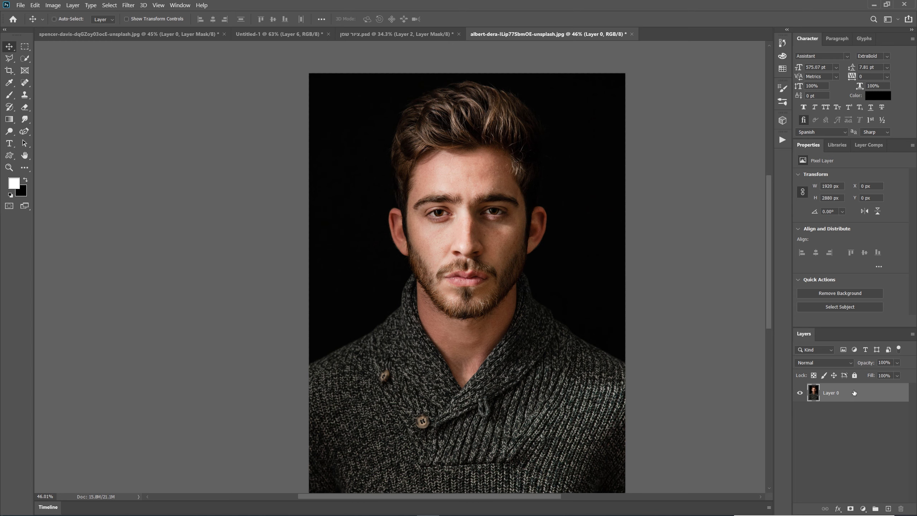
# Duplicate the portrait layer and lighten the copy's dark areas using Shadows/Highlights with a shadow amount of 24%.
pyautogui.hotkey('ctrl', 'j')
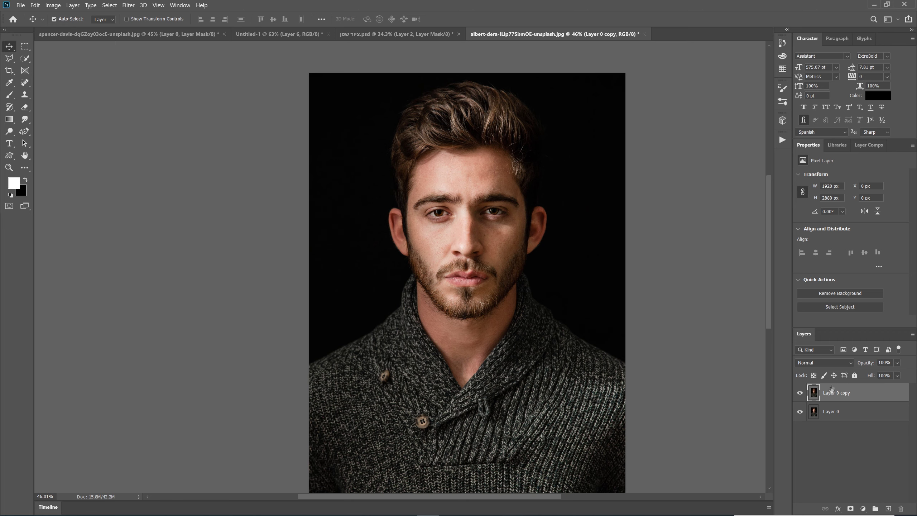
pyautogui.click(53, 5)
pyautogui.moveTo(72, 32)
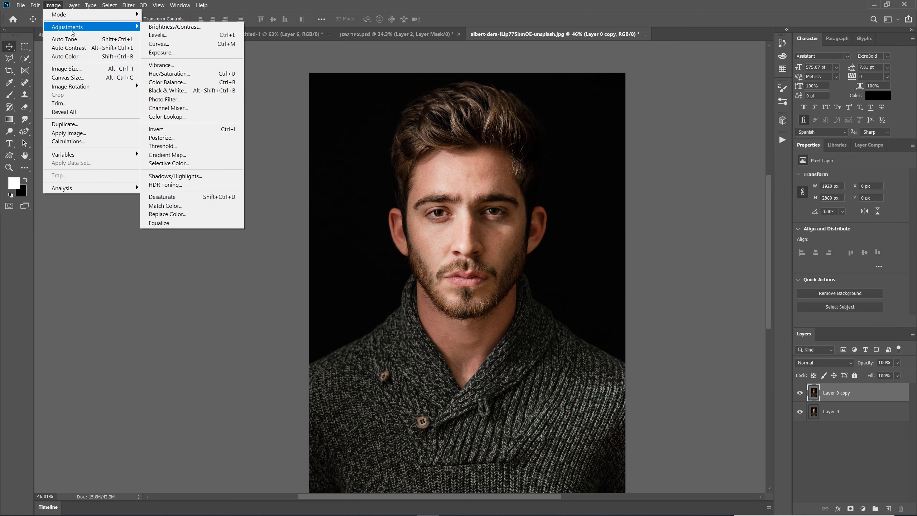
pyautogui.click(195, 176)
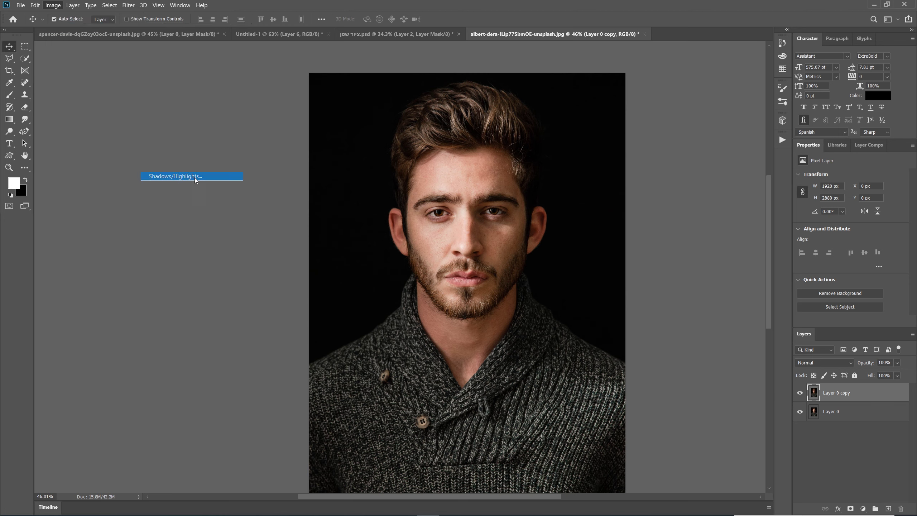
pyautogui.moveTo(581, 155); pyautogui.dragTo(645, 154)
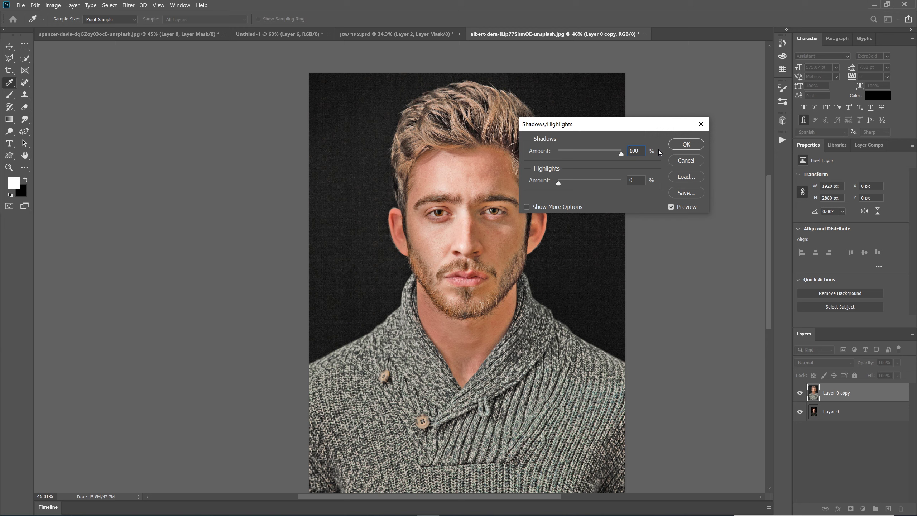
pyautogui.moveTo(621, 155); pyautogui.dragTo(532, 186)
pyautogui.moveTo(558, 154); pyautogui.dragTo(574, 153)
pyautogui.click(634, 150)
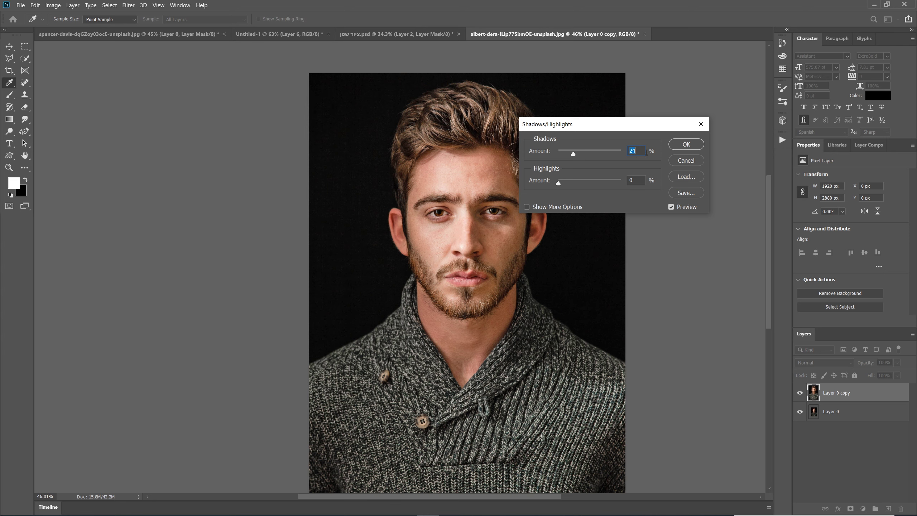
pyautogui.click(686, 146)
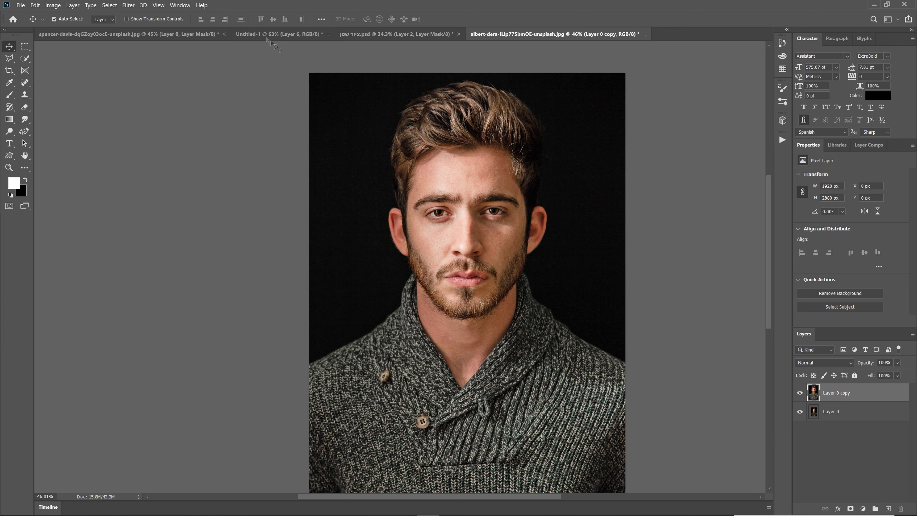
# Deepen the blacks of the portrait copy with Levels by slightly raising the black input level.
pyautogui.click(78, 7)
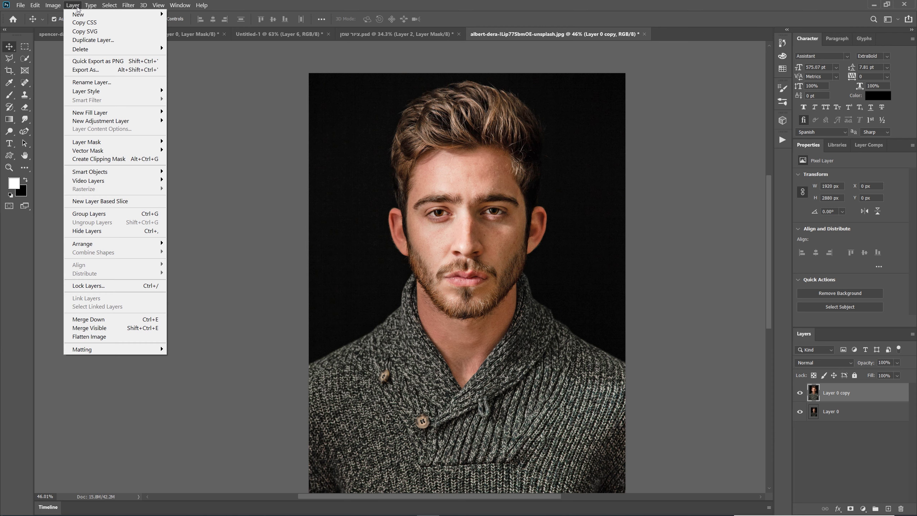
pyautogui.moveTo(52, 6)
pyautogui.moveTo(74, 28)
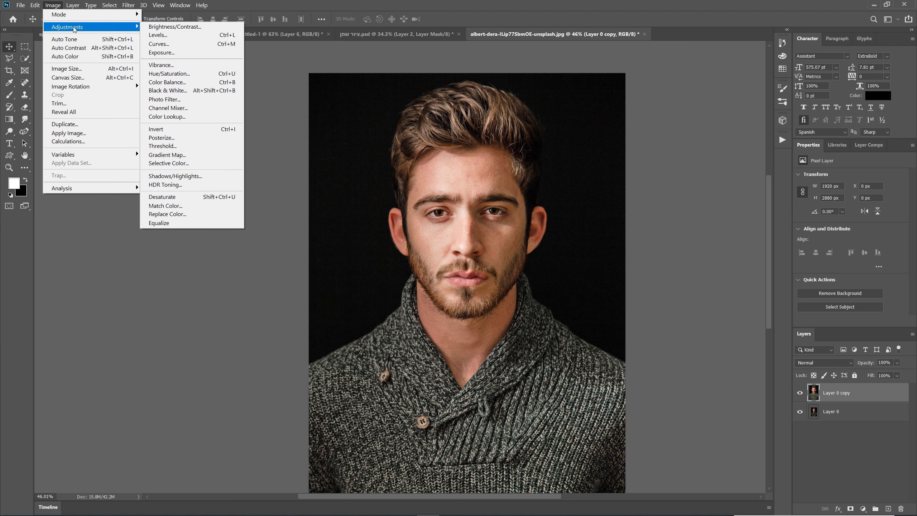
pyautogui.click(159, 35)
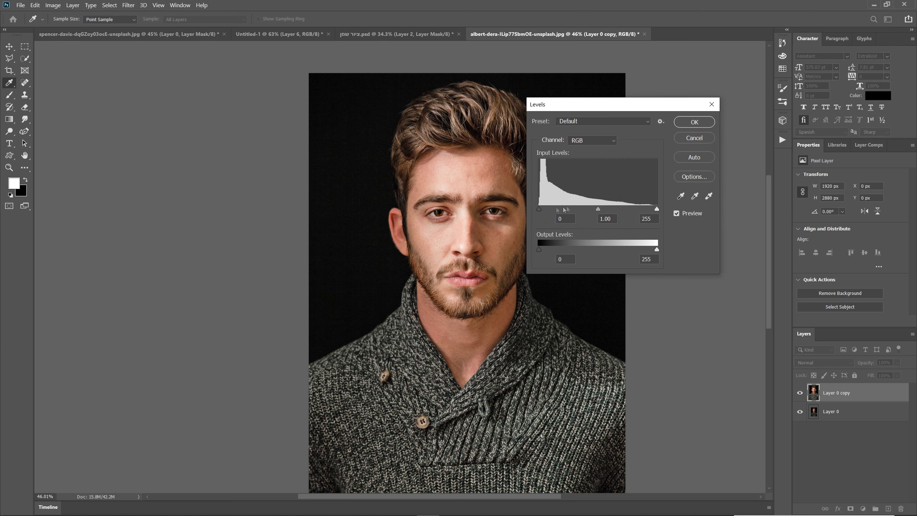
pyautogui.moveTo(540, 209); pyautogui.dragTo(541, 209)
pyautogui.click(704, 123)
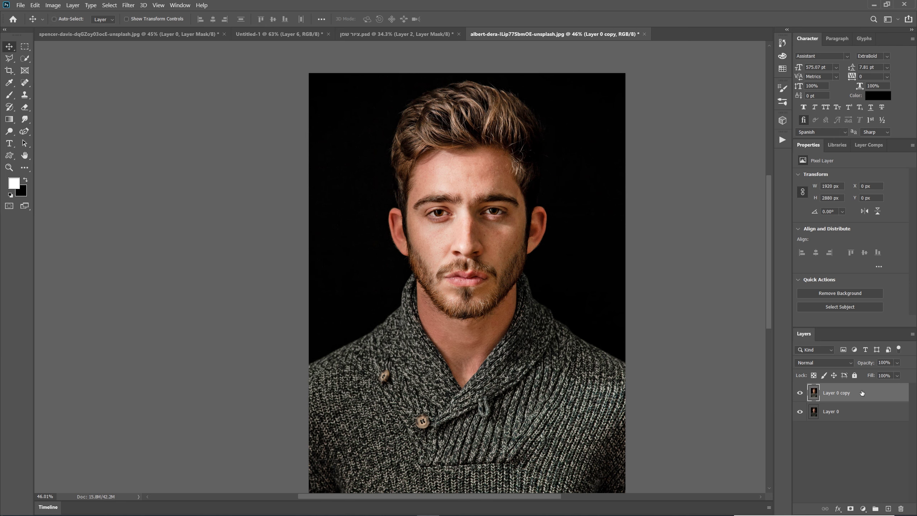
# Duplicate the adjusted portrait copy and apply a High Pass filter with a small radius to the new duplicate.
pyautogui.hotkey('ctrl', 'j')
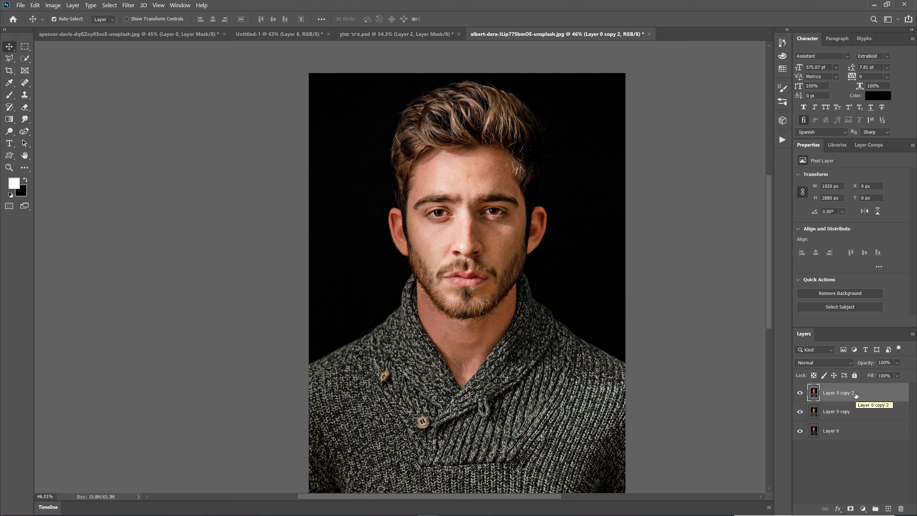
pyautogui.click(128, 5)
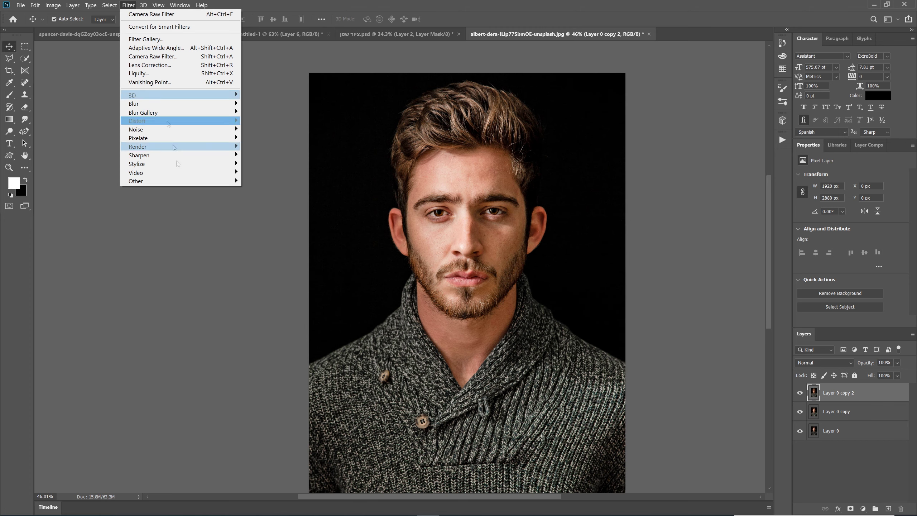
pyautogui.moveTo(182, 182)
pyautogui.click(96, 189)
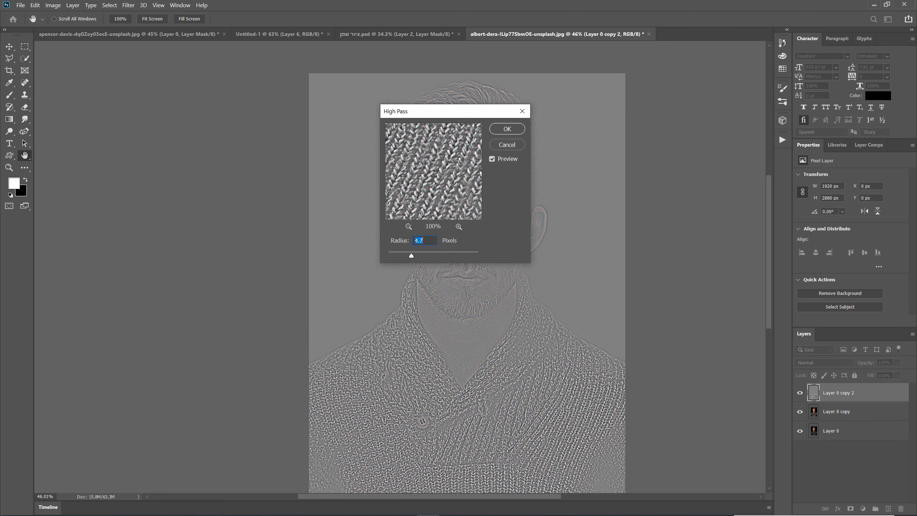
pyautogui.moveTo(436, 115); pyautogui.dragTo(600, 112)
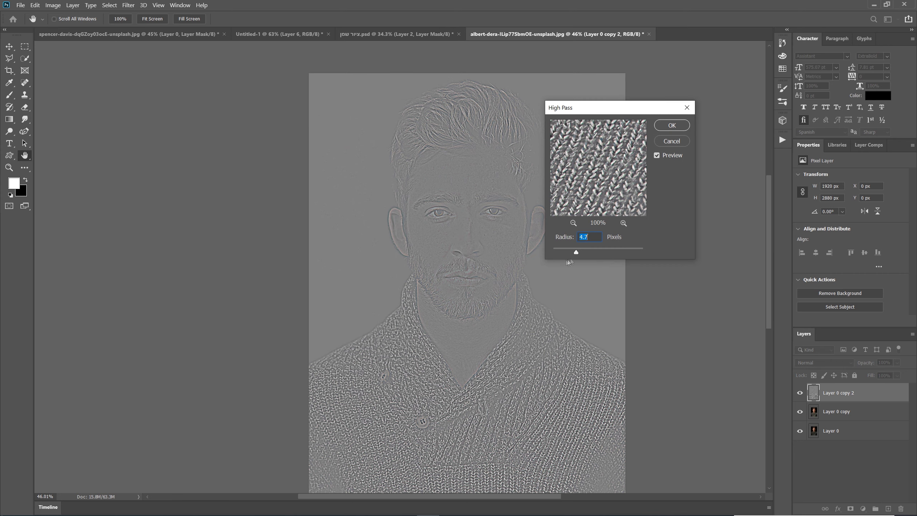
pyautogui.moveTo(575, 253); pyautogui.dragTo(570, 253)
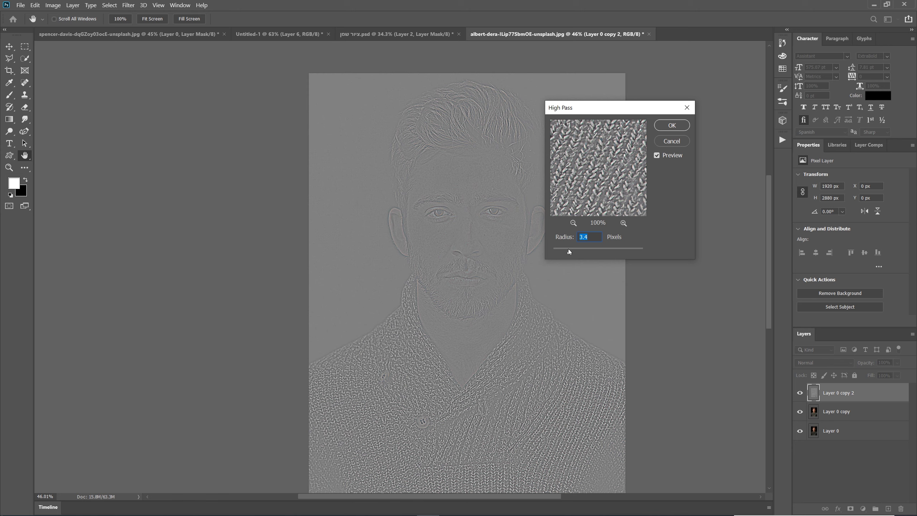
pyautogui.moveTo(569, 252)
pyautogui.mouseDown()
pyautogui.moveTo(536, 252)
pyautogui.moveTo(563, 251)
pyautogui.mouseUp()
pyautogui.click(679, 129)
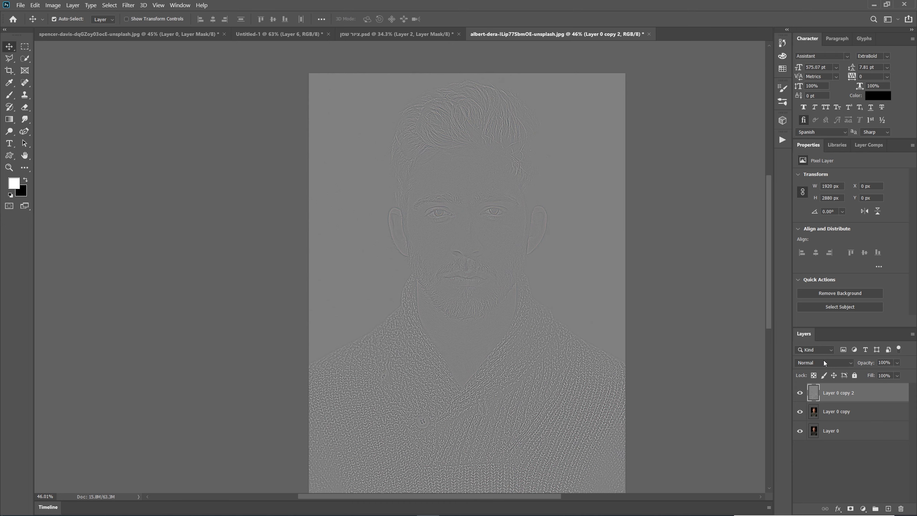
# Set the High Pass layer's blend mode to Overlay and compare the face with the sharpening hidden and shown.
pyautogui.click(825, 360)
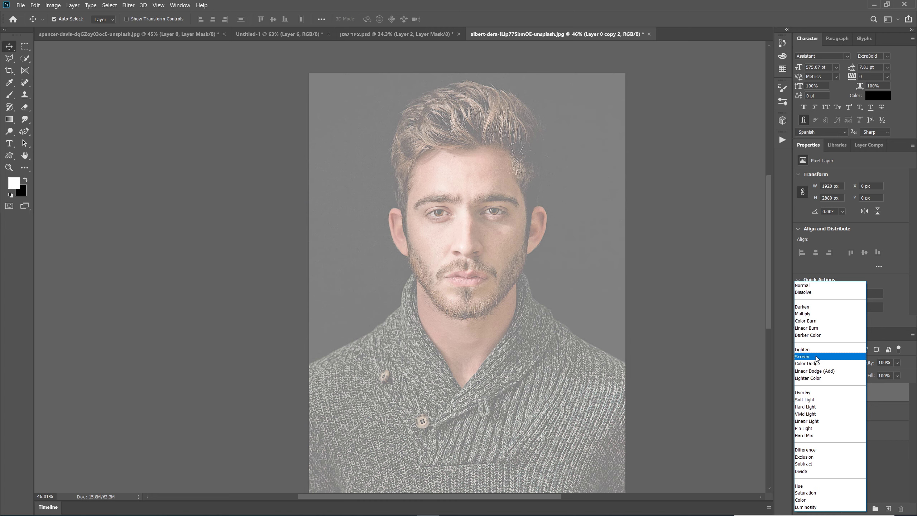
pyautogui.click(814, 392)
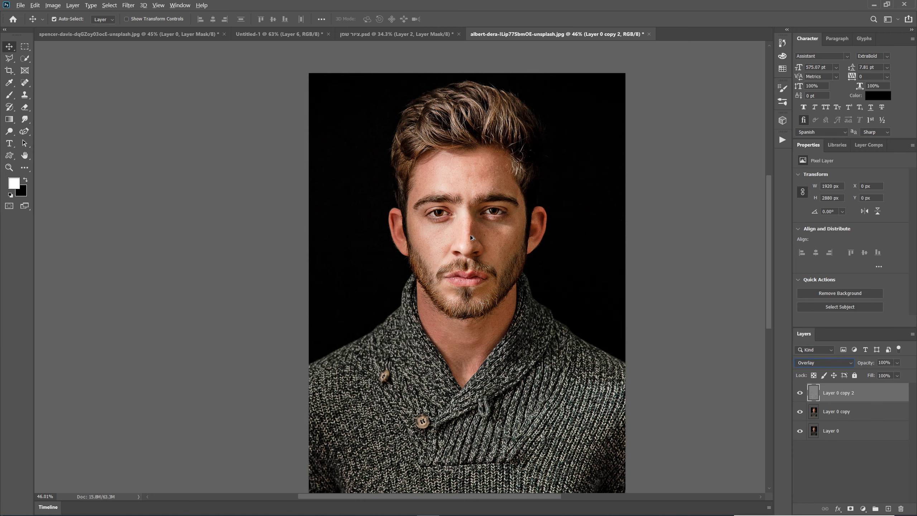
pyautogui.click(151, 146)
pyautogui.scroll(3, 458, 238)
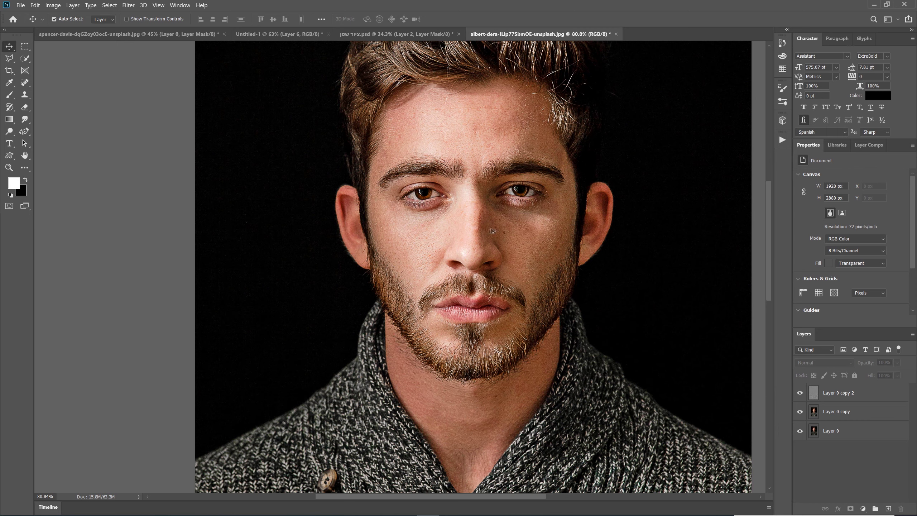
pyautogui.click(799, 393)
pyautogui.click(799, 393)
pyautogui.click(800, 393)
pyautogui.click(799, 393)
pyautogui.hotkey('ctrl', '0')
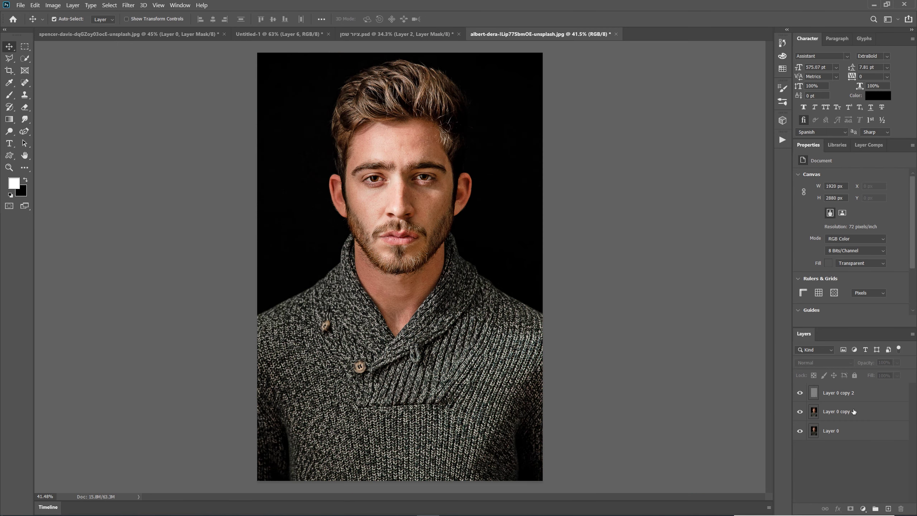
# Merge the High Pass layer with the adjusted portrait copy beneath it, keeping the original layer separate.
pyautogui.click(848, 391)
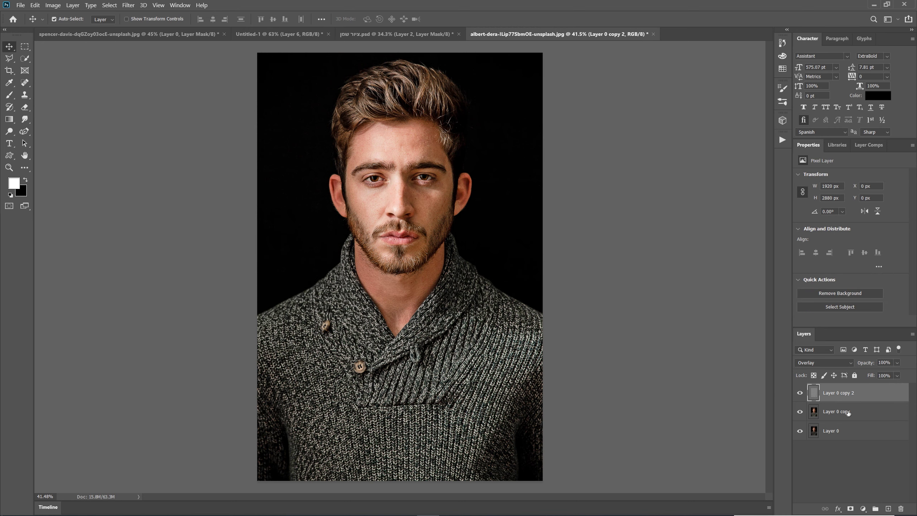
pyautogui.keyDown('shift'); pyautogui.click(846, 411); pyautogui.keyUp('shift')
pyautogui.rightClick(859, 412)
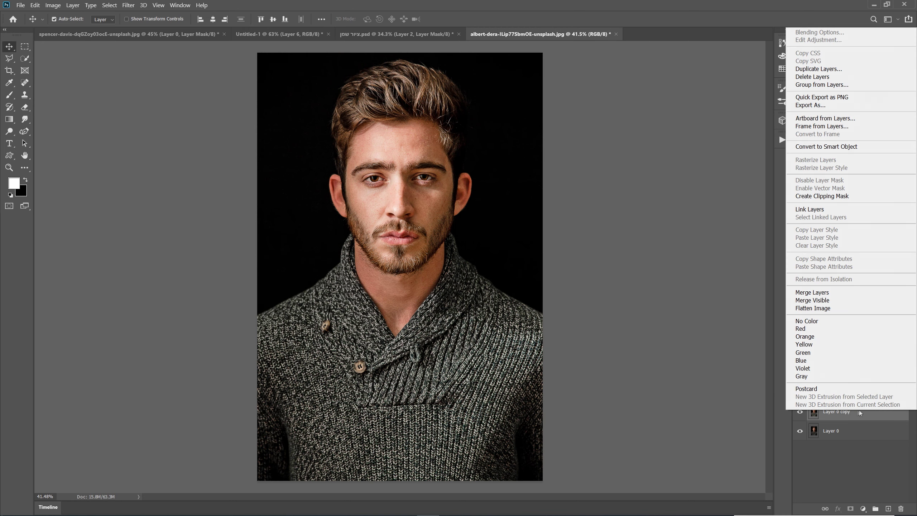
pyautogui.click(819, 292)
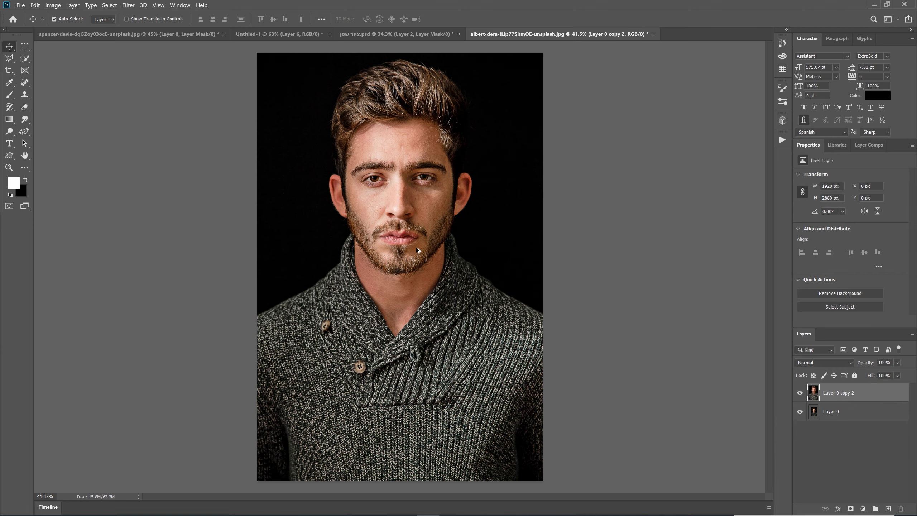
# Rename the original portrait layer as רקע and the merged layer above it as 1.
pyautogui.scroll(5, 415, 247)
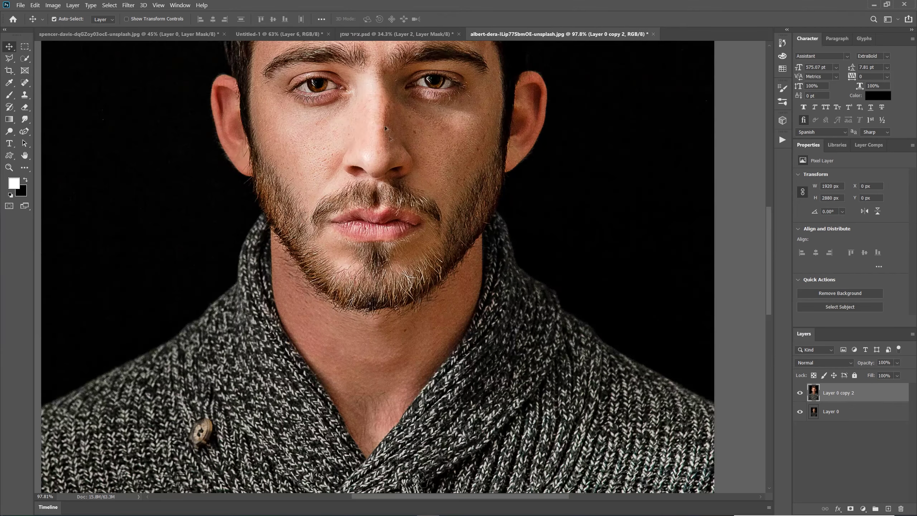
pyautogui.doubleClick(832, 413)
pyautogui.write('r')
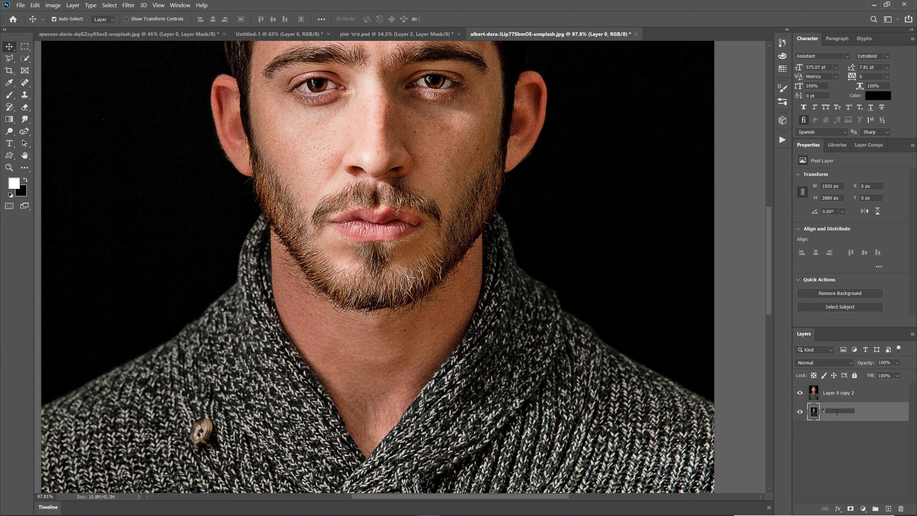
pyautogui.write('קע')
pyautogui.press('Tab')
pyautogui.write('1')
pyautogui.press('Return')
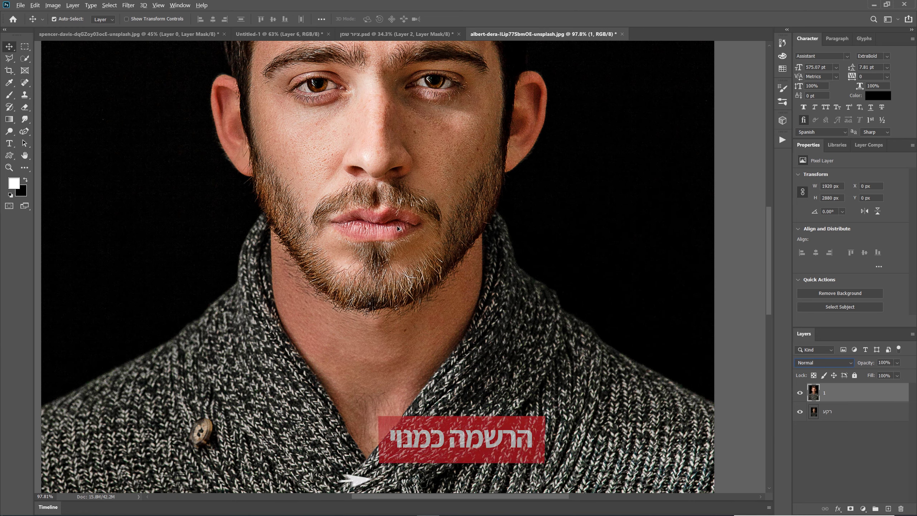
# Apply the Diffuse filter in Anisotropic mode to layer 1 and inspect the effect on the face and sweater.
pyautogui.hotkey('ctrl', '0')
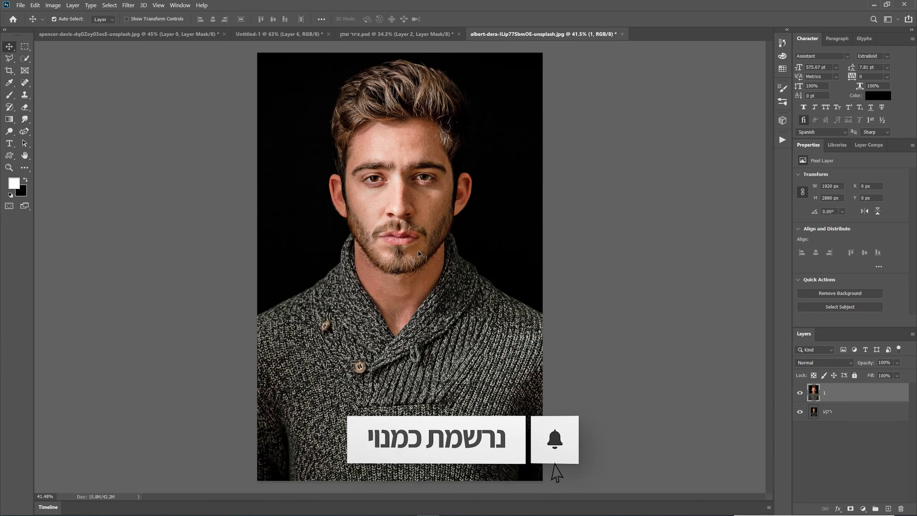
pyautogui.click(128, 5)
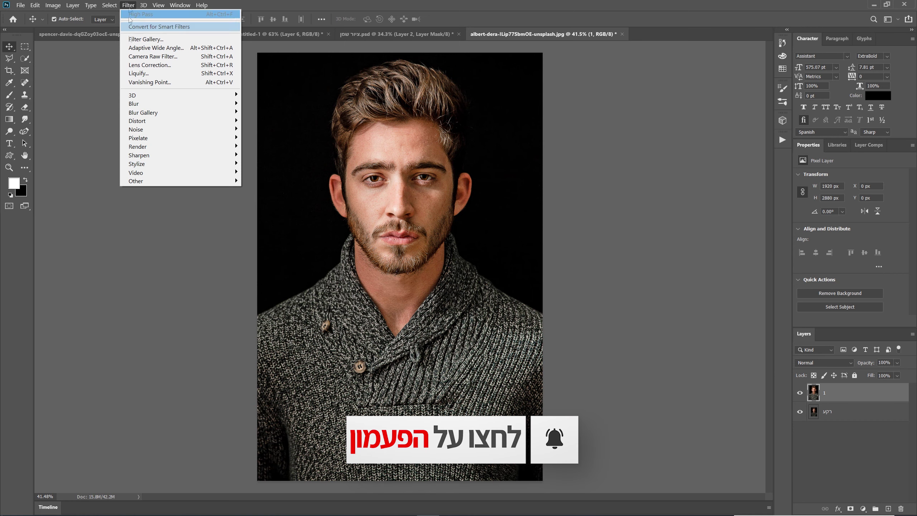
pyautogui.moveTo(141, 164)
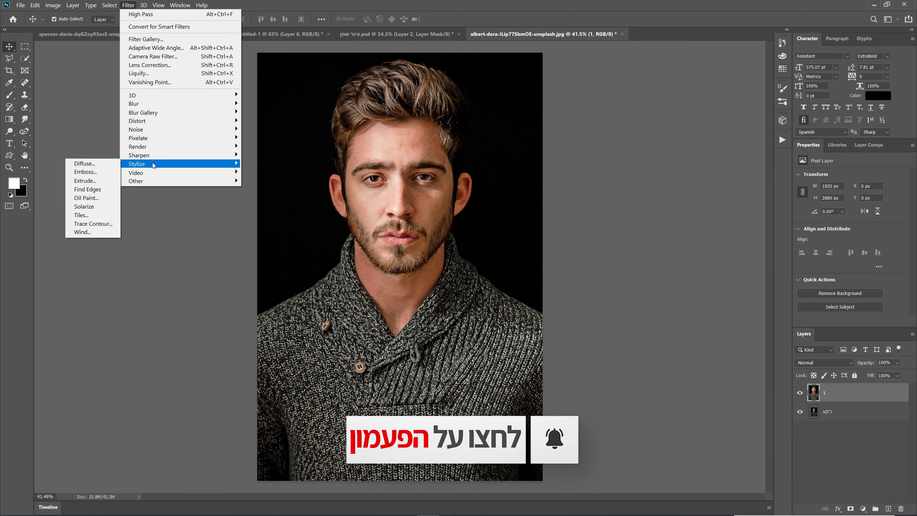
pyautogui.click(91, 165)
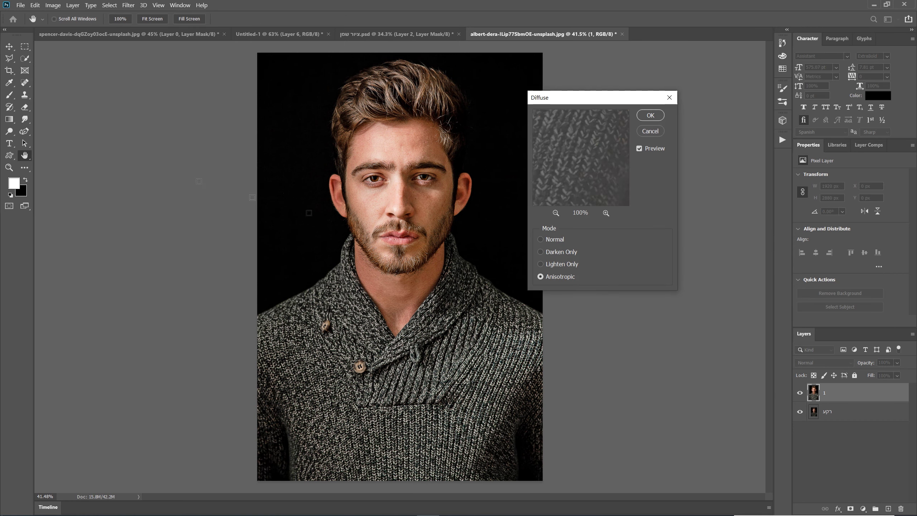
pyautogui.click(545, 241)
pyautogui.click(540, 275)
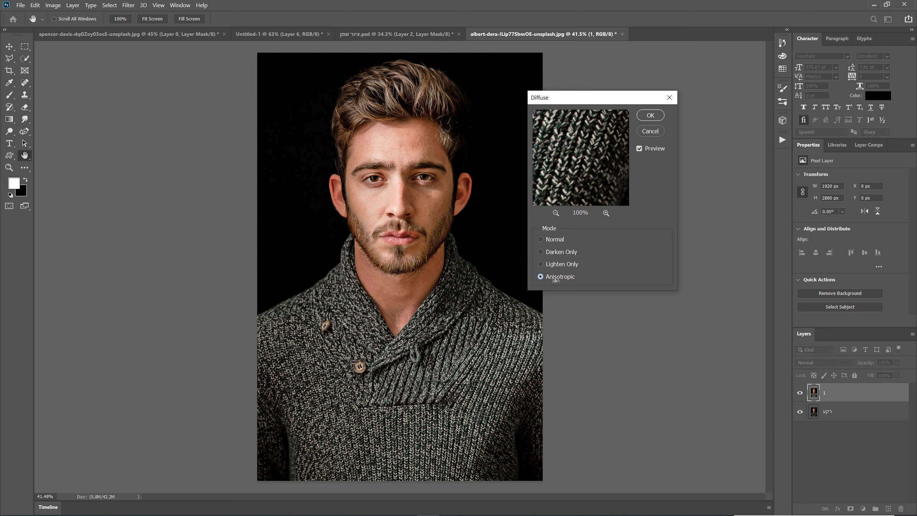
pyautogui.click(649, 116)
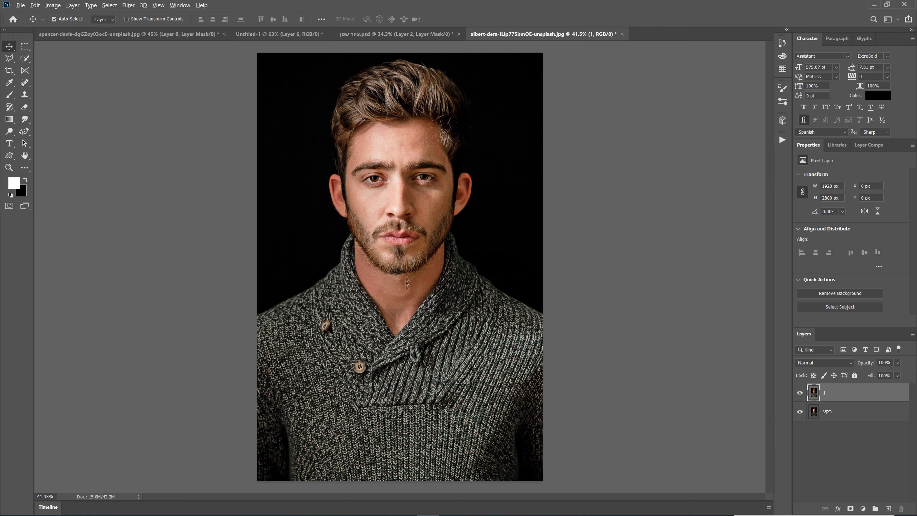
pyautogui.scroll(5, 406, 290)
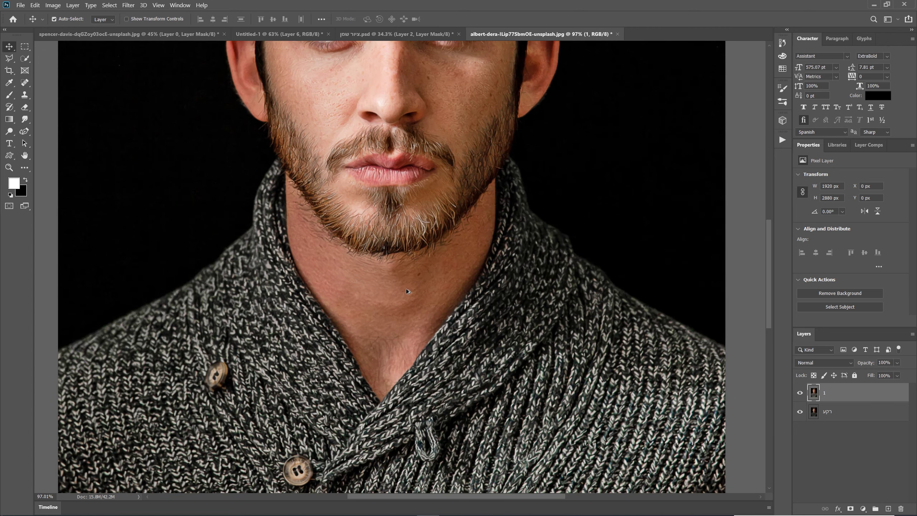
pyautogui.scroll(-3, 406, 289)
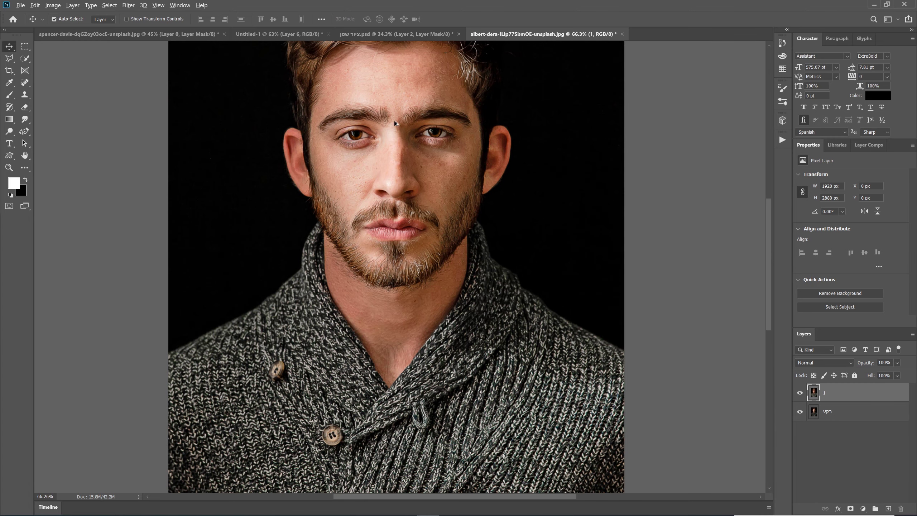
pyautogui.scroll(3, 394, 124)
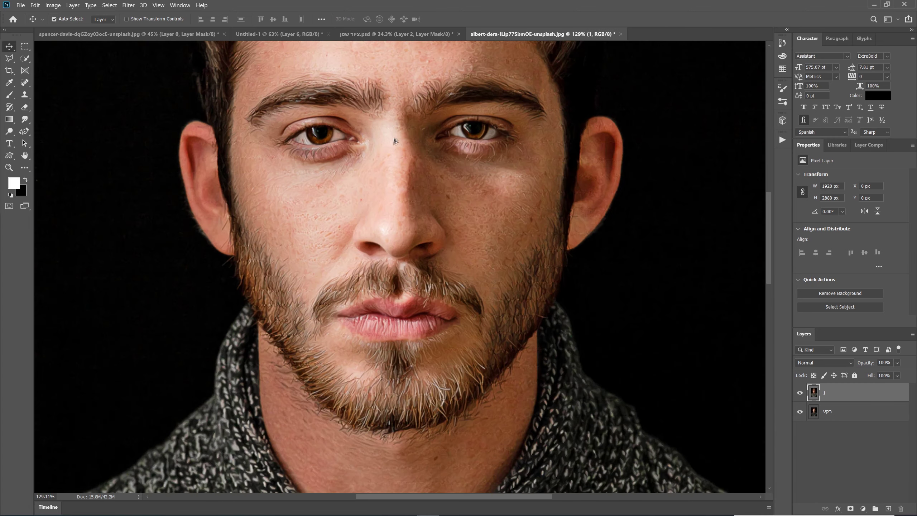
# Toggle the original layer's visibility and examine the Diffuse effect on the beard, skin and whole portrait.
pyautogui.keyDown('alt'); pyautogui.click(800, 411); pyautogui.keyUp('alt')
pyautogui.keyDown('alt'); pyautogui.click(800, 412); pyautogui.keyUp('alt')
pyautogui.press('alt')
pyautogui.scroll(4, 322, 334)
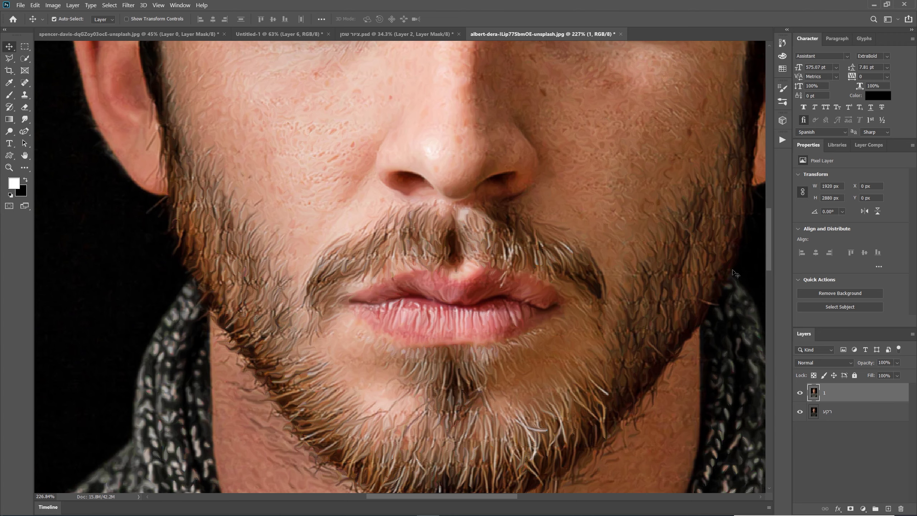
pyautogui.scroll(-4, 461, 335)
pyautogui.scroll(-2, 464, 334)
pyautogui.scroll(-1, 471, 302)
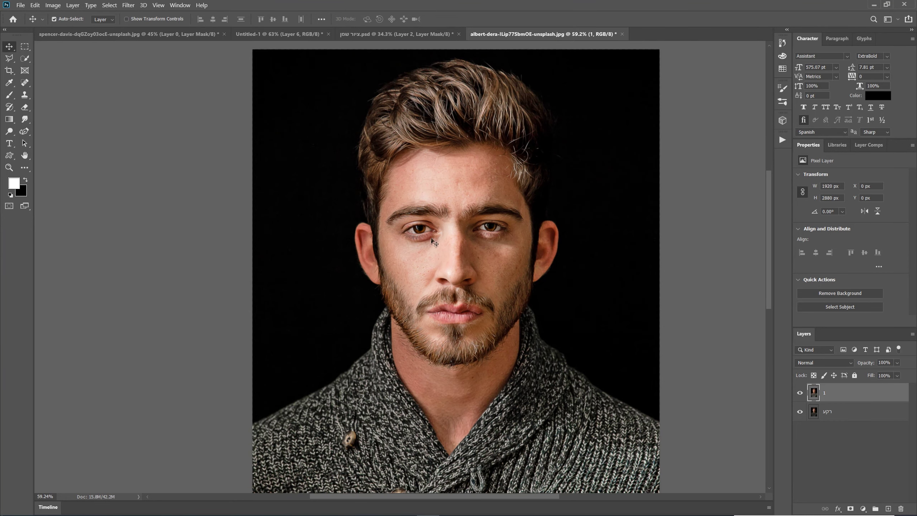
pyautogui.scroll(-1, 441, 251)
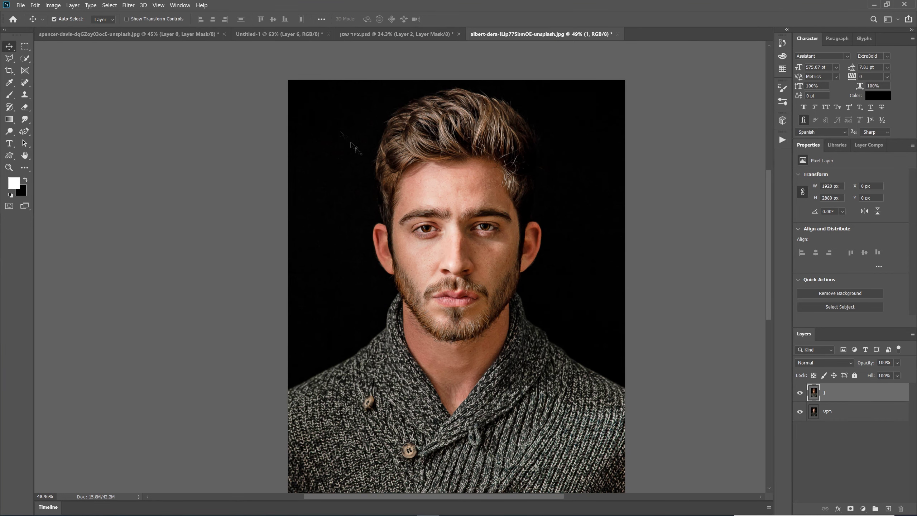
# Rotate the canvas 90° clockwise from its upright position and reapply the Diffuse filter to layer 1.
pyautogui.click(53, 5)
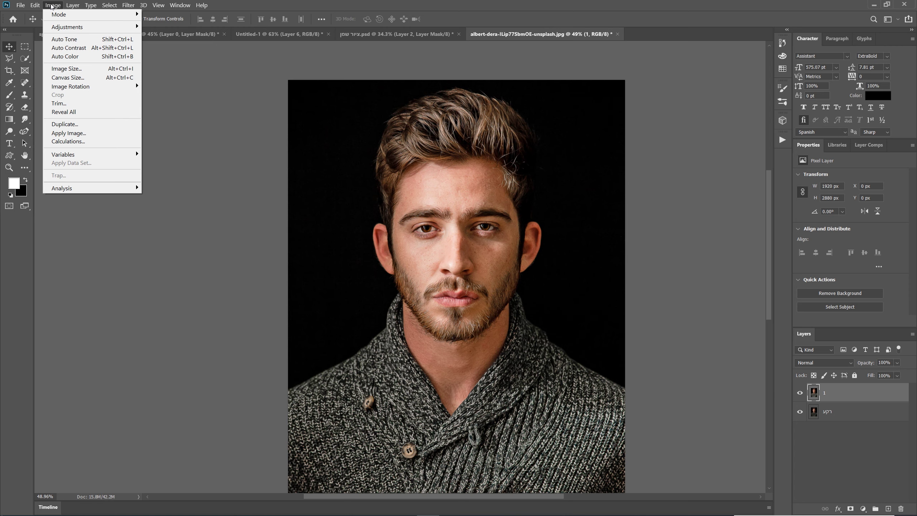
pyautogui.moveTo(91, 87)
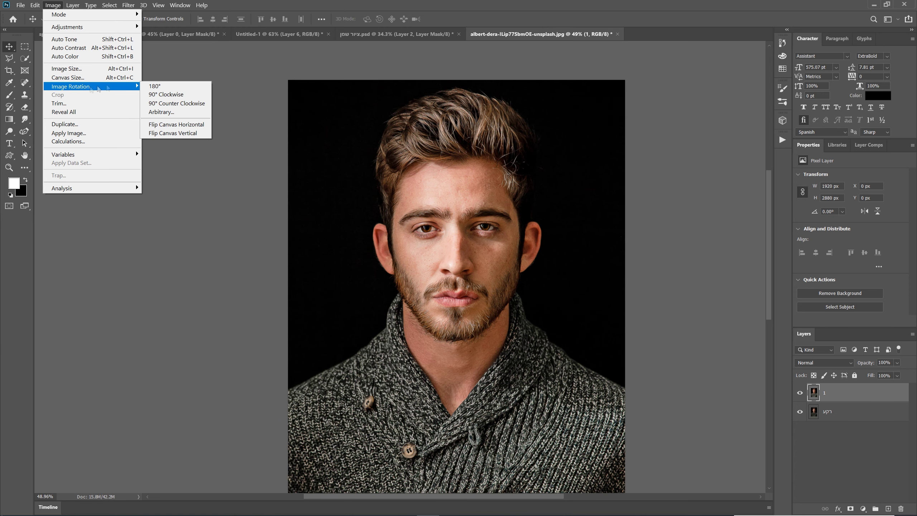
pyautogui.click(176, 94)
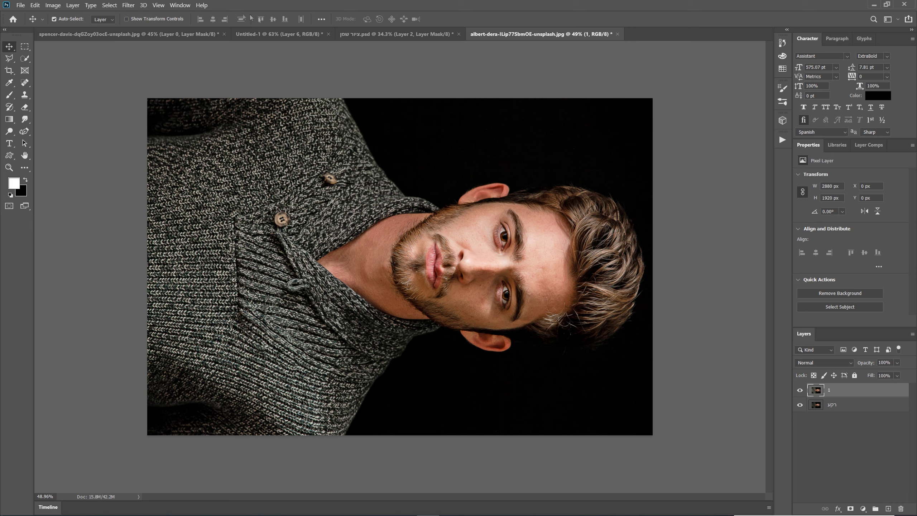
pyautogui.click(131, 5)
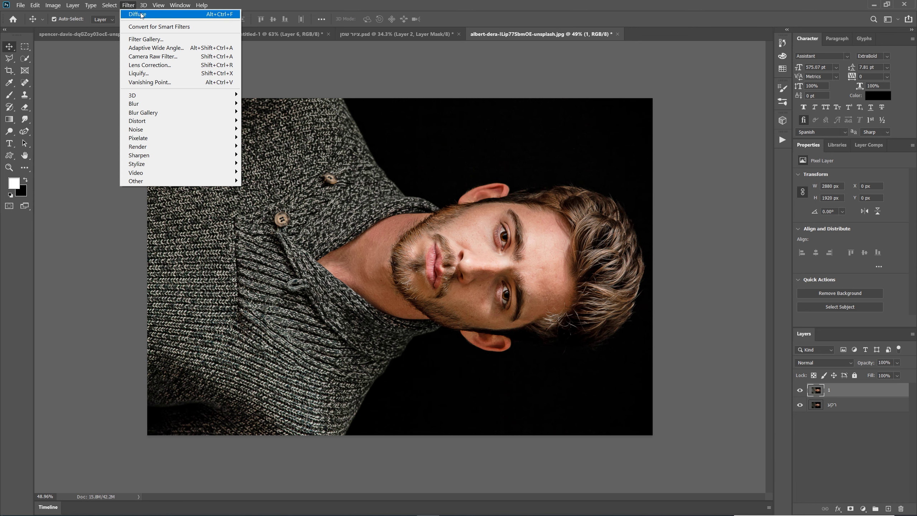
pyautogui.click(141, 14)
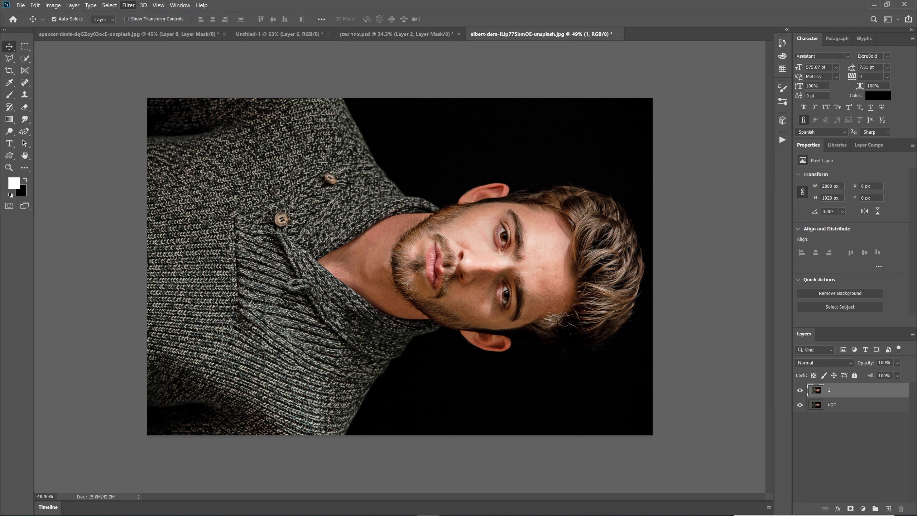
# Rotate the canvas another 90° clockwise to turn the portrait upside down, and repeat the Diffuse filter on layer 1.
pyautogui.click(53, 5)
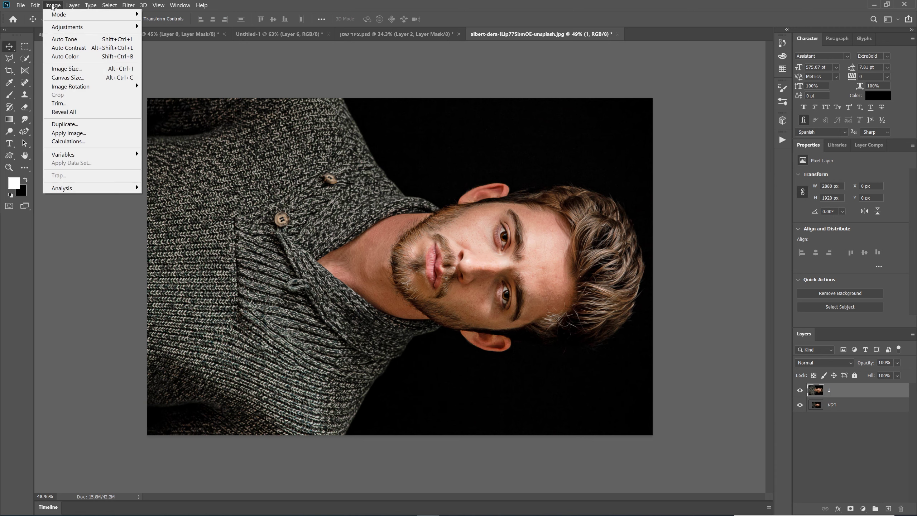
pyautogui.moveTo(78, 89)
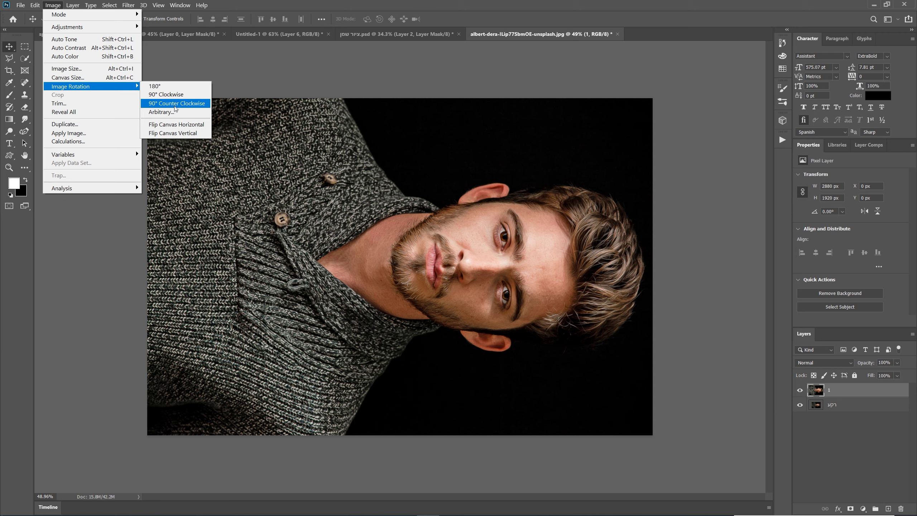
pyautogui.click(180, 98)
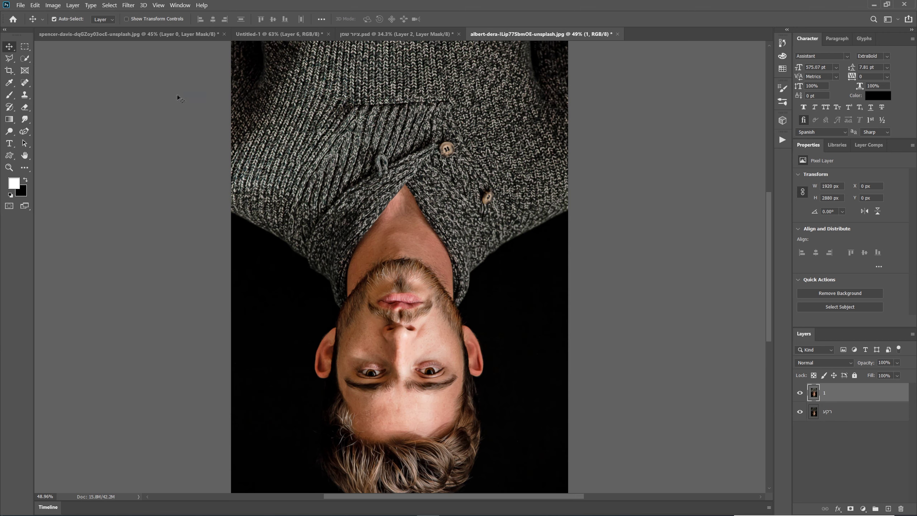
pyautogui.click(128, 6)
pyautogui.click(145, 15)
# Rotate the upside-down canvas a further 90° clockwise and run the Diffuse filter on layer 1 once more.
pyautogui.click(52, 5)
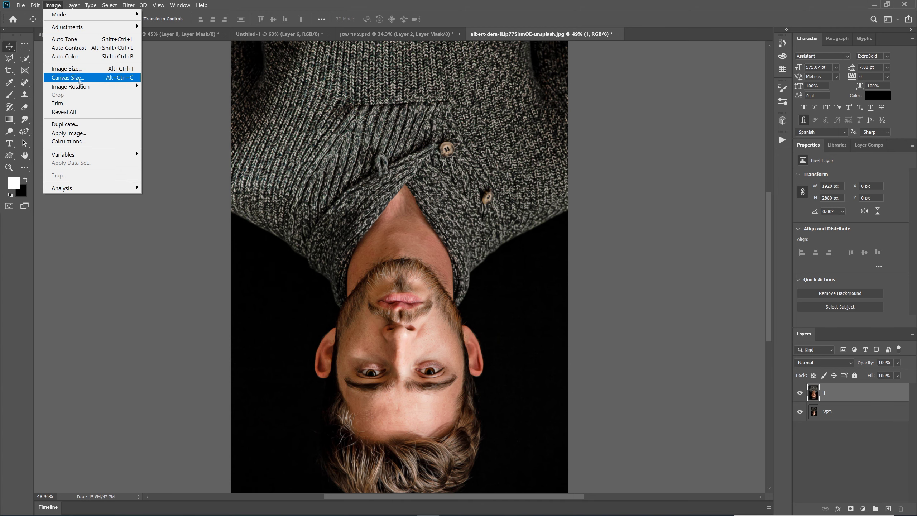
pyautogui.moveTo(97, 86)
pyautogui.click(186, 98)
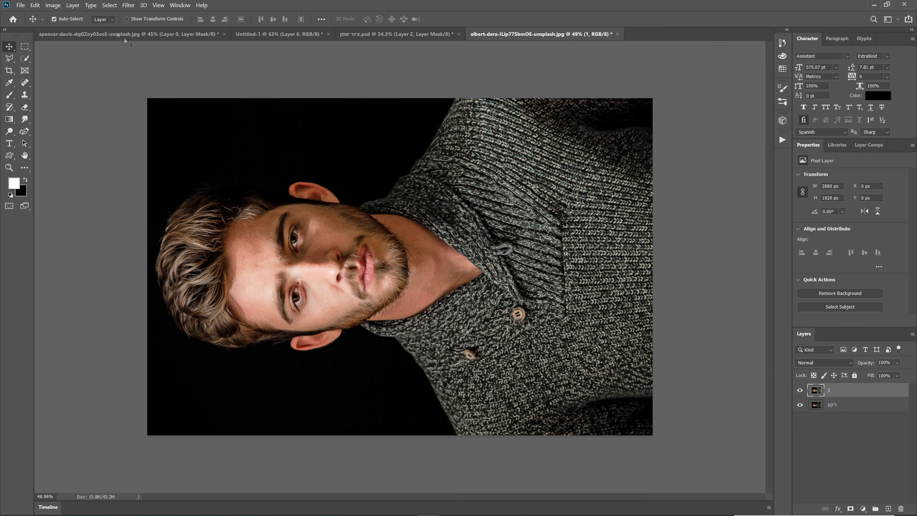
pyautogui.click(128, 5)
pyautogui.click(137, 14)
# Rotate the canvas 90° clockwise back to upright, apply the Diffuse filter a last time and inspect the face and sweater.
pyautogui.click(54, 6)
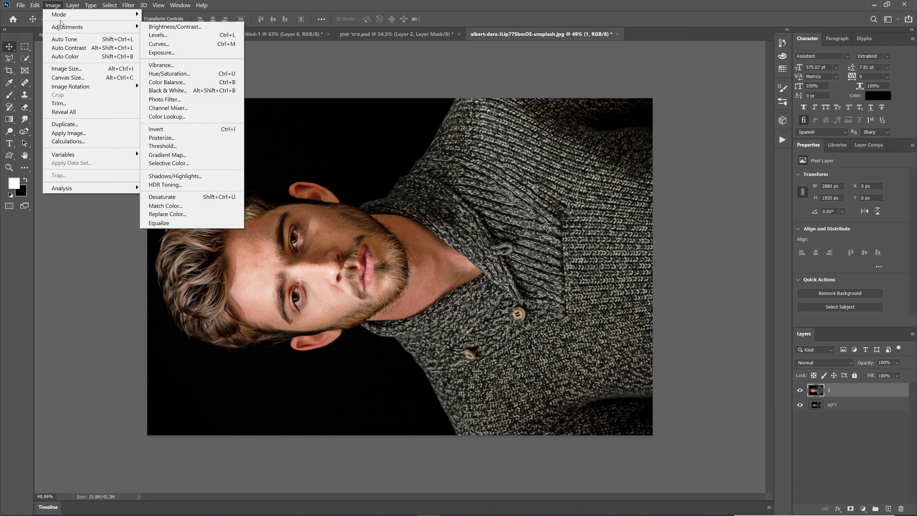
pyautogui.moveTo(73, 86)
pyautogui.click(174, 95)
pyautogui.click(128, 5)
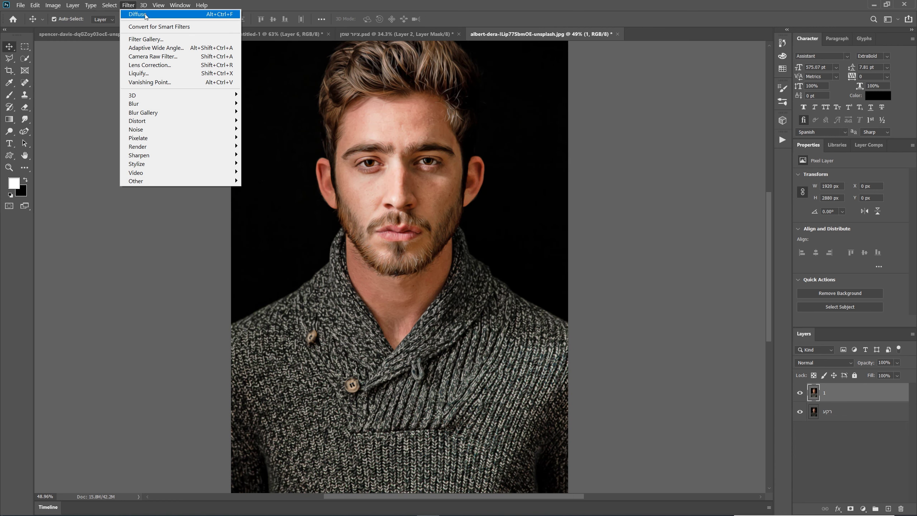
pyautogui.click(145, 14)
pyautogui.scroll(5, 398, 227)
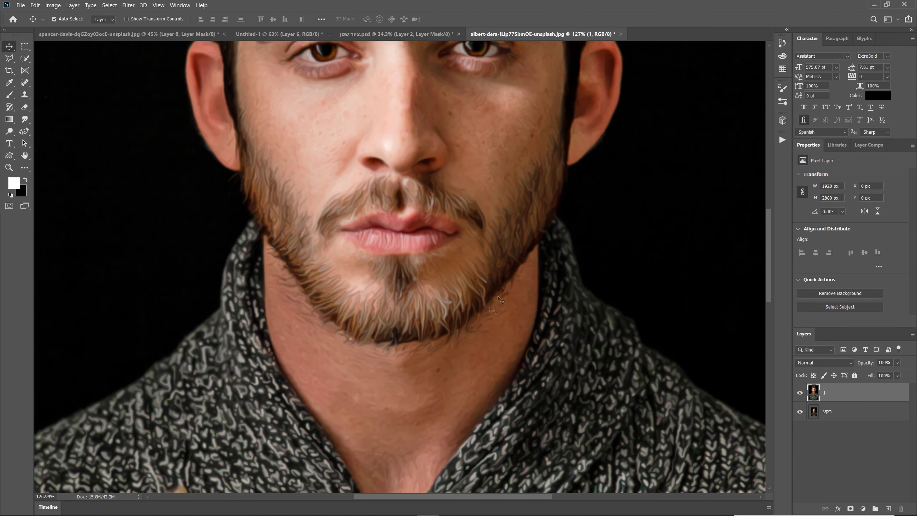
pyautogui.scroll(-5, 407, 172)
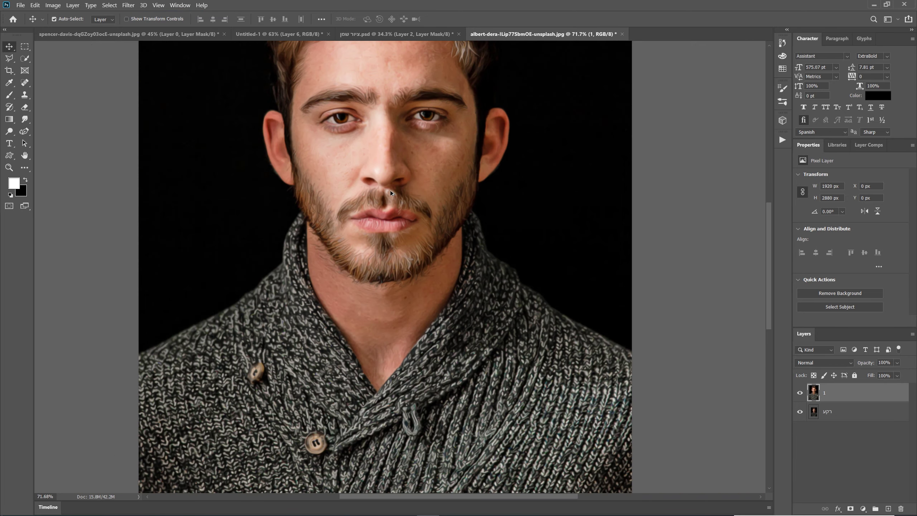
pyautogui.scroll(3, 384, 139)
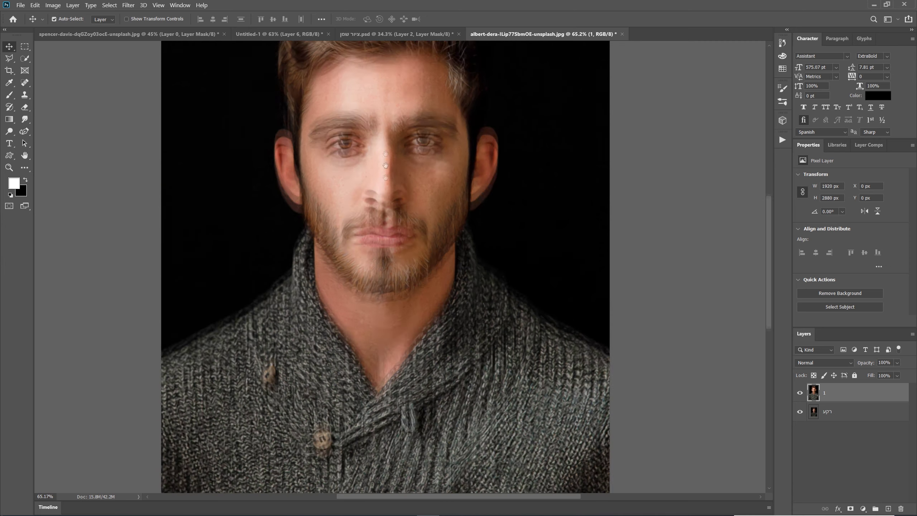
# Sharpen layer 1 with Unsharp Mask at amount 140%, radius 1.0 pixels and threshold 0 levels.
pyautogui.click(128, 5)
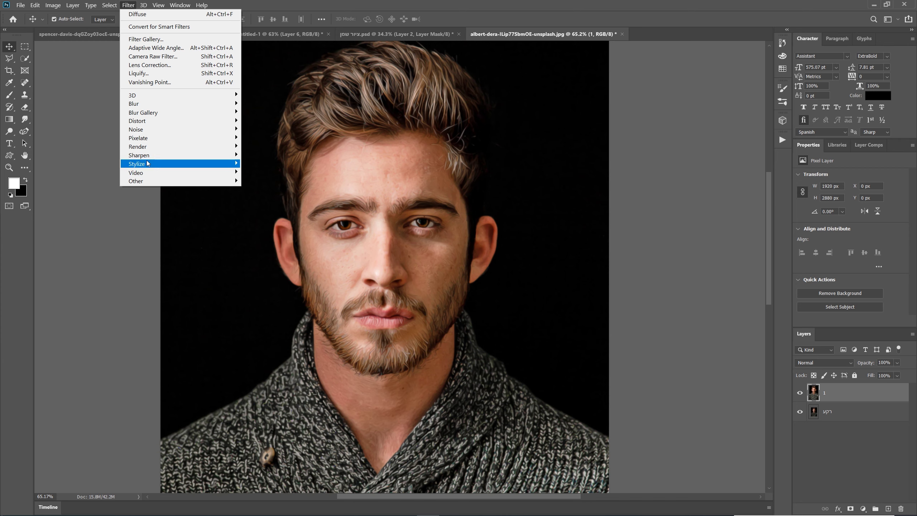
pyautogui.moveTo(146, 156)
pyautogui.click(82, 198)
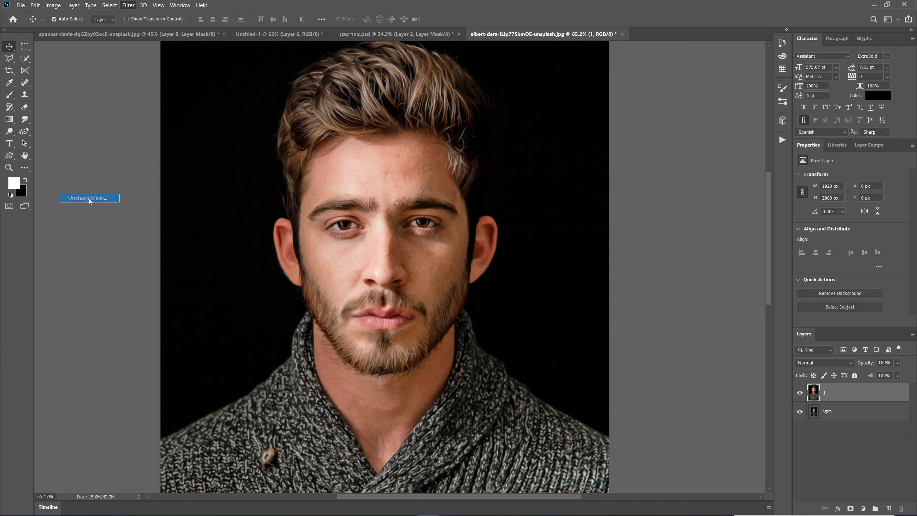
pyautogui.moveTo(667, 244)
pyautogui.mouseDown()
pyautogui.moveTo(652, 243)
pyautogui.moveTo(672, 244)
pyautogui.mouseUp()
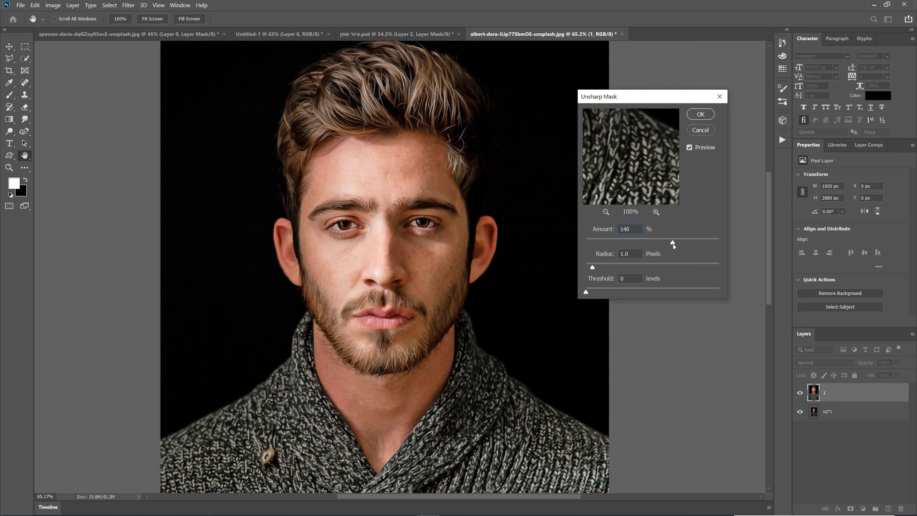
pyautogui.click(700, 114)
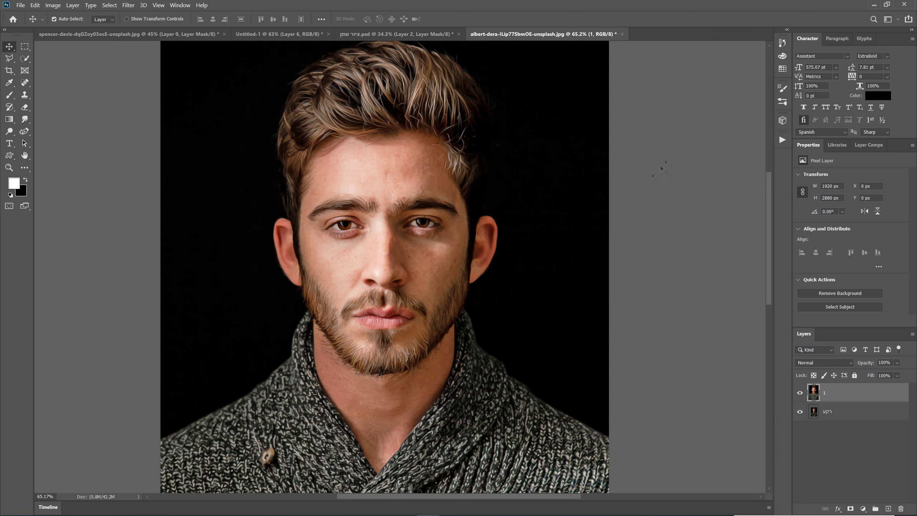
# Open the Reduce Noise filter for layer 1 and bring the face into its preview.
pyautogui.click(128, 5)
pyautogui.moveTo(147, 133)
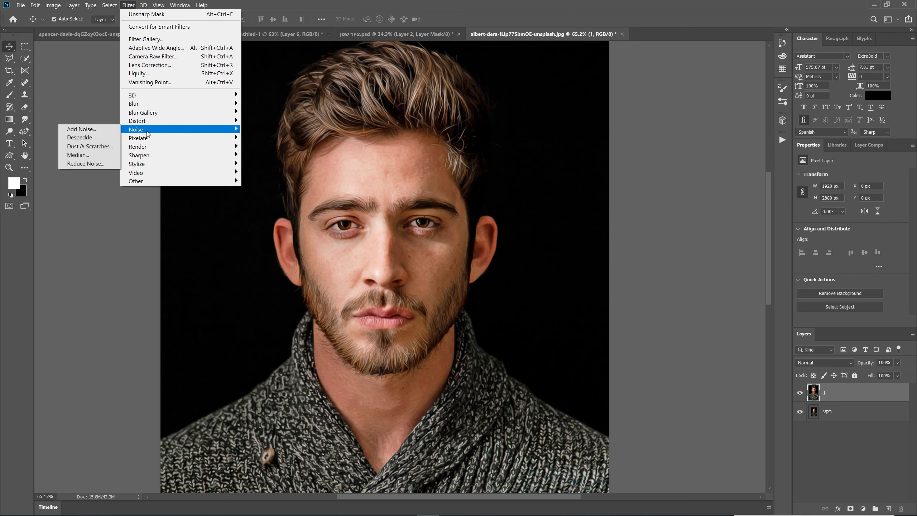
pyautogui.click(86, 163)
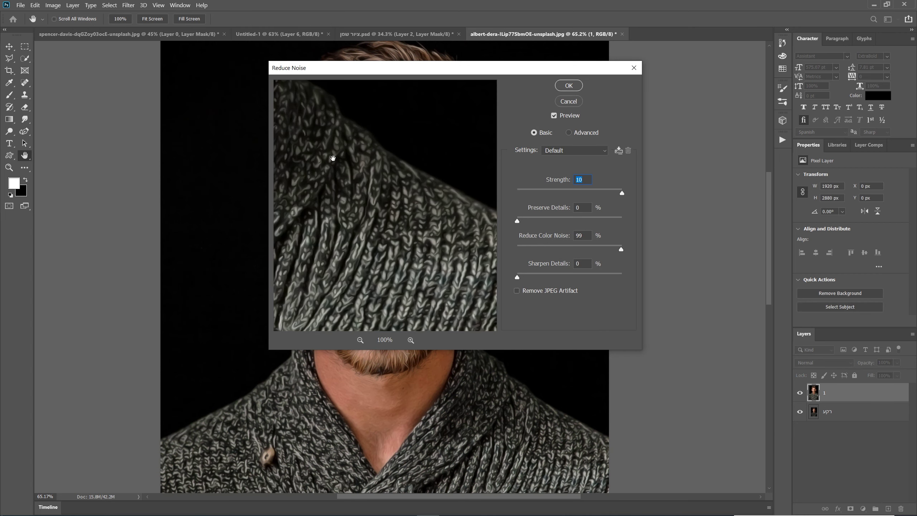
pyautogui.moveTo(322, 146); pyautogui.dragTo(509, 319)
pyautogui.moveTo(378, 182); pyautogui.dragTo(464, 286)
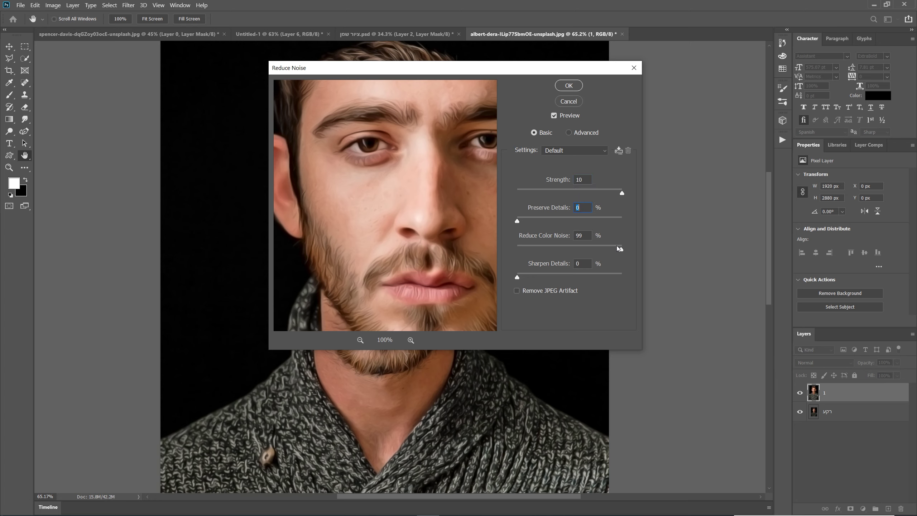
# Set Reduce Color Noise to 58%, checking sweater and face, and apply Reduce Noise with strength 10 and preserve details 0%.
pyautogui.moveTo(616, 250); pyautogui.dragTo(520, 249)
pyautogui.moveTo(464, 256); pyautogui.dragTo(327, 162)
pyautogui.moveTo(520, 249); pyautogui.dragTo(566, 250)
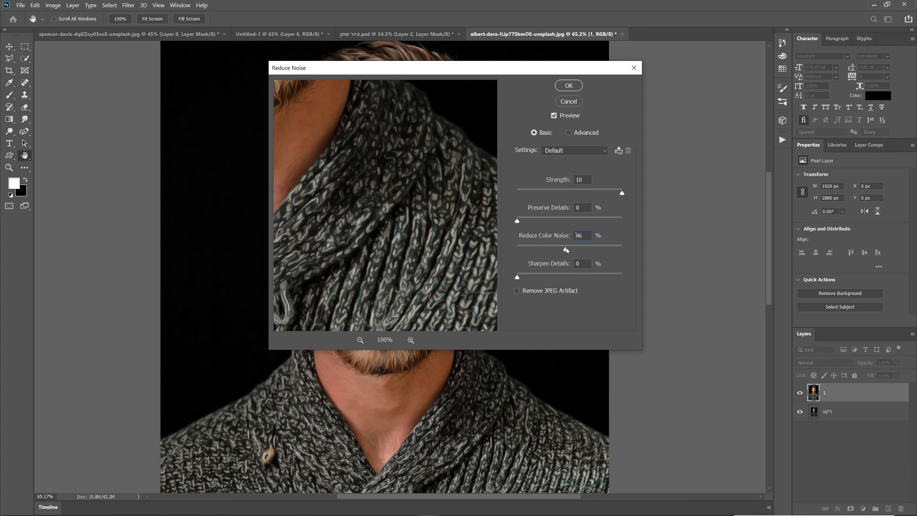
pyautogui.doubleClick(583, 235)
pyautogui.moveTo(310, 125); pyautogui.dragTo(455, 229)
pyautogui.moveTo(364, 109); pyautogui.dragTo(432, 240)
pyautogui.moveTo(432, 194); pyautogui.dragTo(390, 220)
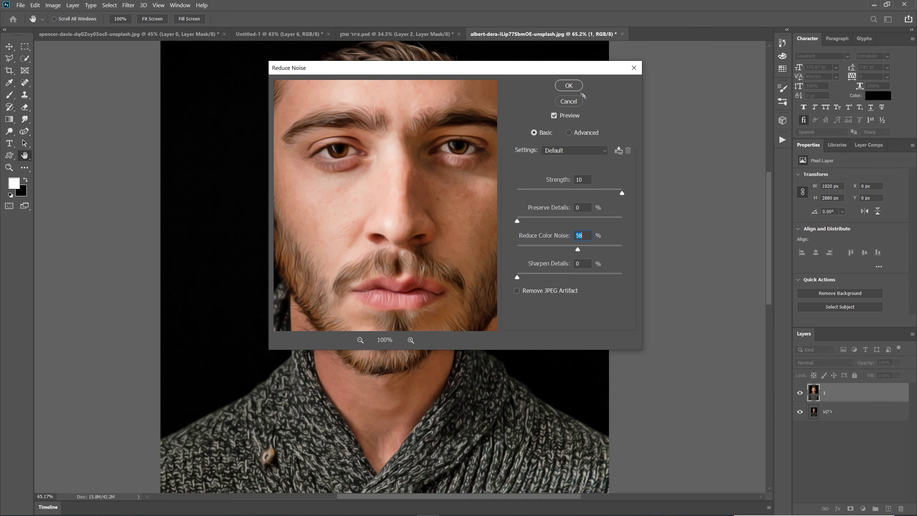
pyautogui.click(569, 89)
# Inspect the smoothed face, then apply a second Unsharp Mask to layer 1 at amount 140% and radius 1.0 pixels.
pyautogui.scroll(-1, 542, 217)
pyautogui.scroll(7, 470, 224)
pyautogui.scroll(3, 470, 224)
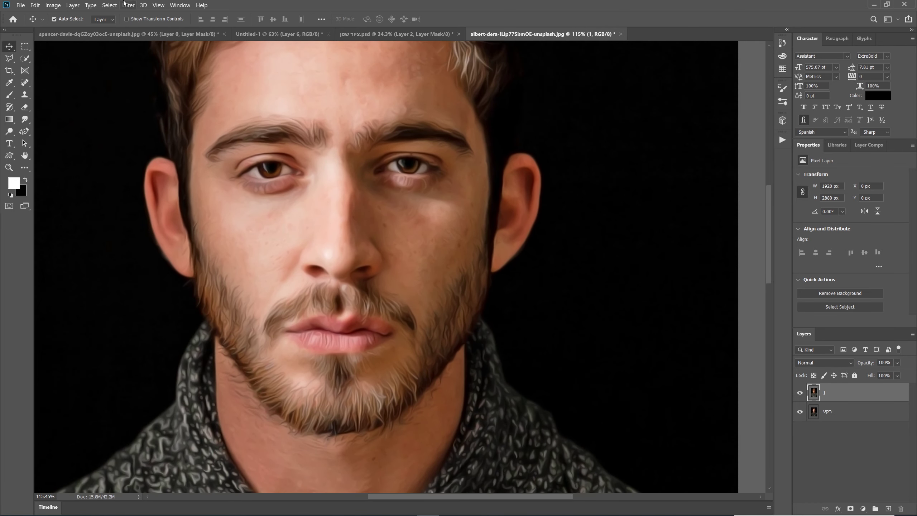
pyautogui.click(126, 5)
pyautogui.moveTo(141, 159)
pyautogui.click(94, 198)
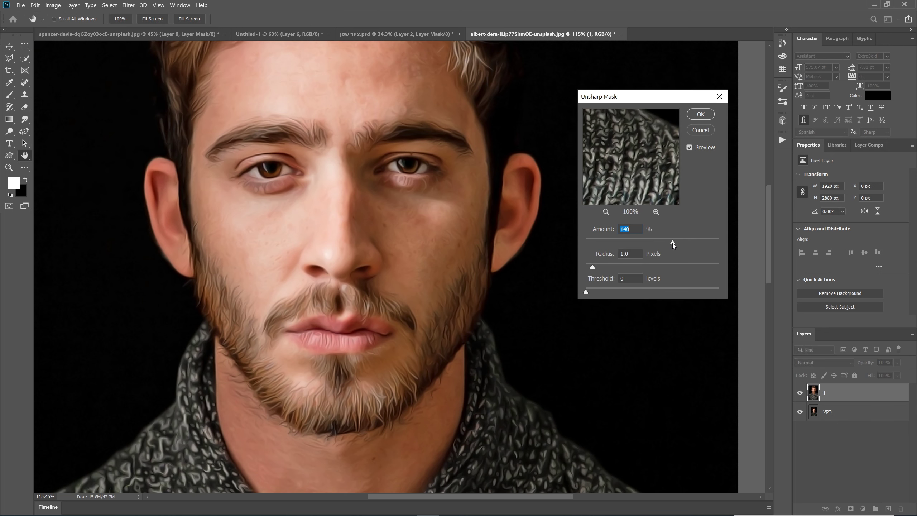
pyautogui.click(700, 115)
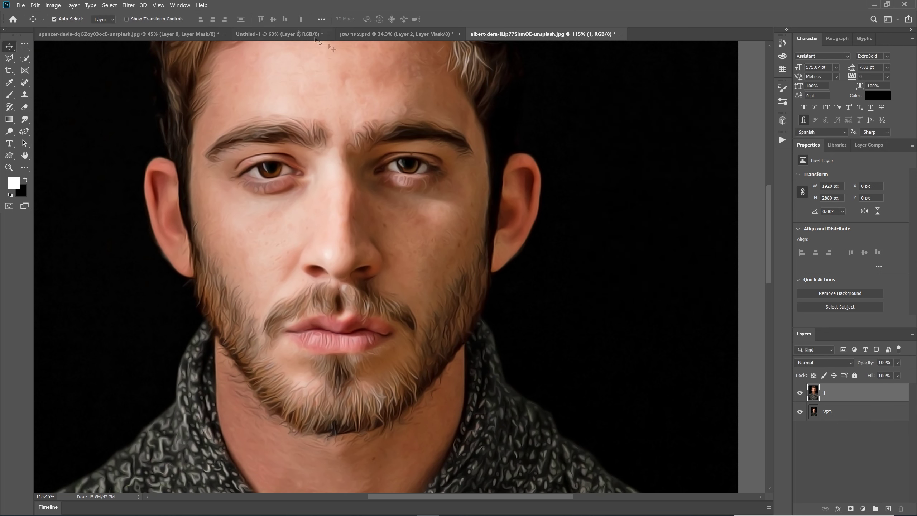
# Apply Reduce Noise to layer 1 a second time with strength 10 and color noise reduction 58%, and view the result.
pyautogui.click(128, 4)
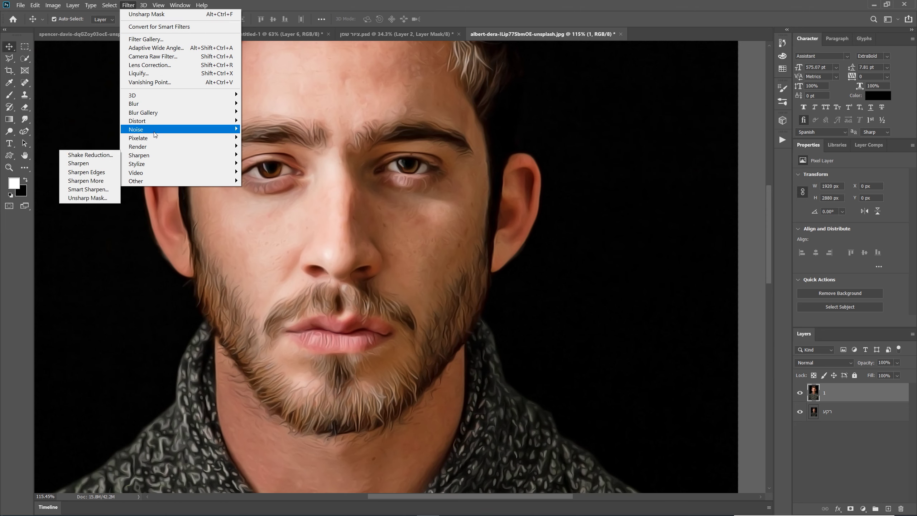
pyautogui.moveTo(151, 129)
pyautogui.click(86, 164)
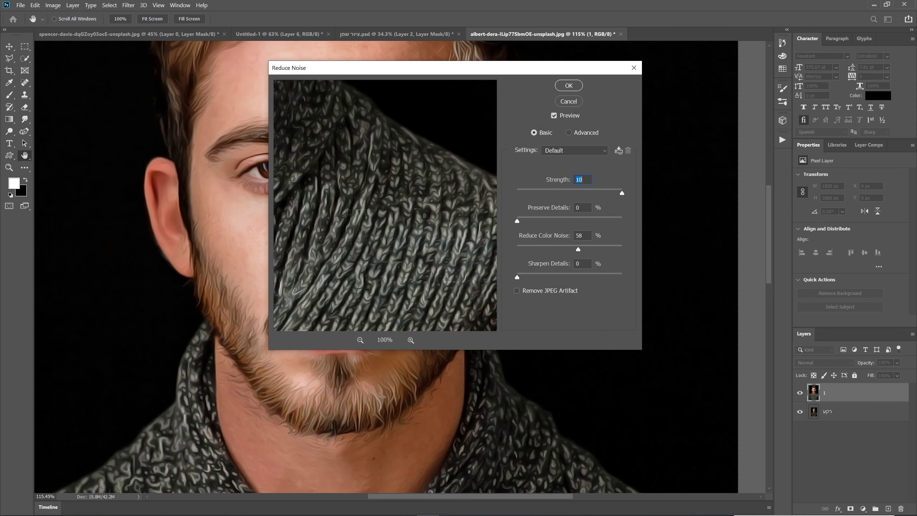
pyautogui.moveTo(319, 71); pyautogui.dragTo(538, 80)
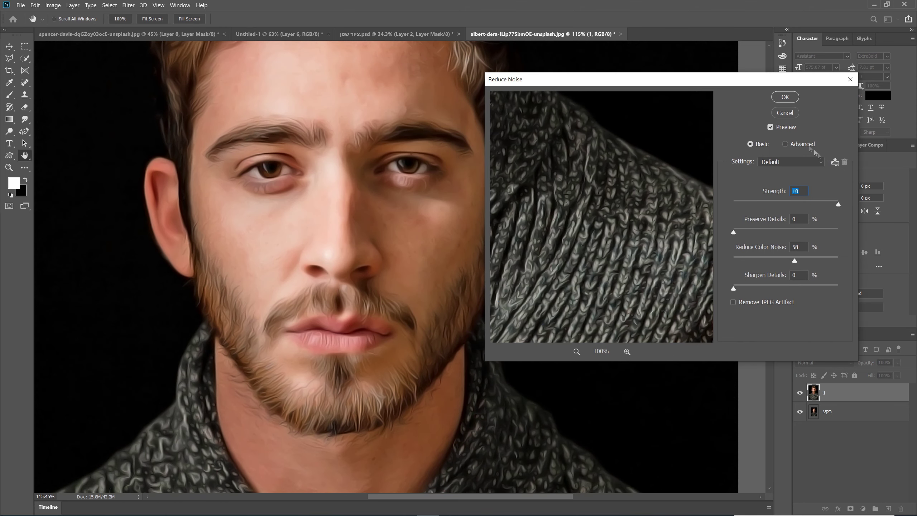
pyautogui.click(785, 97)
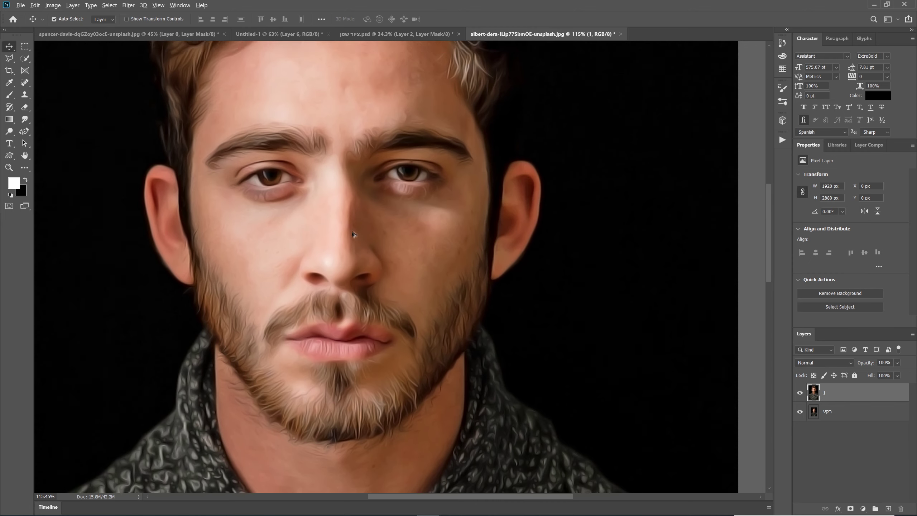
pyautogui.hotkey('ctrl', '0')
pyautogui.scroll(3, 293, 270)
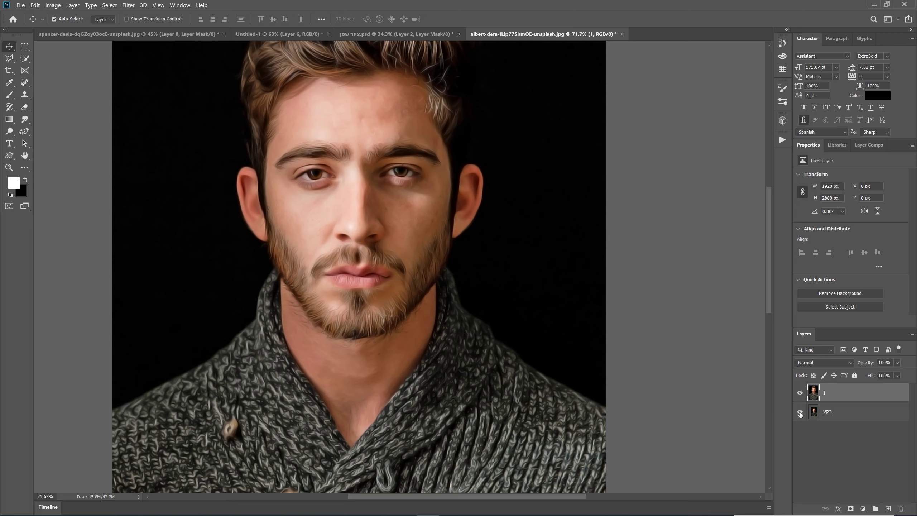
# Compare layer 1 with the original, then add a new layer named צל above it in Soft Light mode.
pyautogui.keyDown('alt'); pyautogui.click(800, 412); pyautogui.keyUp('alt')
pyautogui.keyDown('alt'); pyautogui.click(800, 412); pyautogui.keyUp('alt')
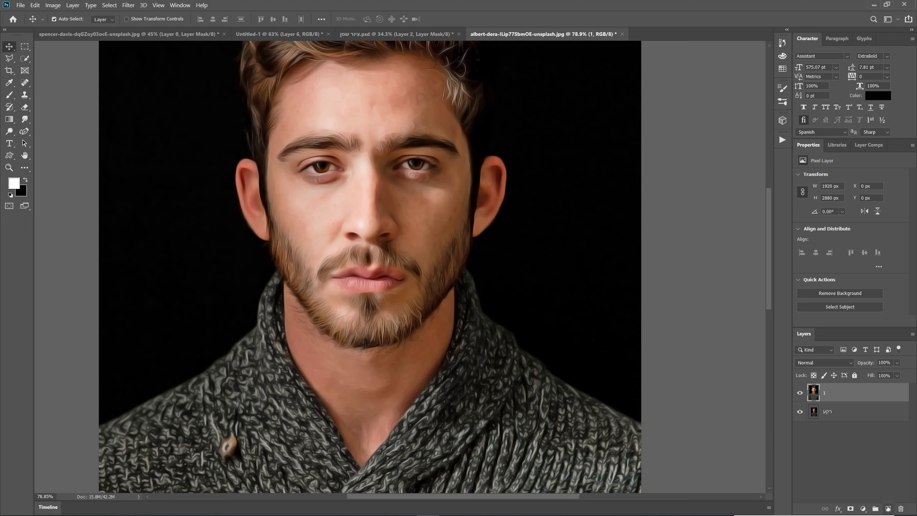
pyautogui.click(888, 509)
pyautogui.doubleClick(836, 393)
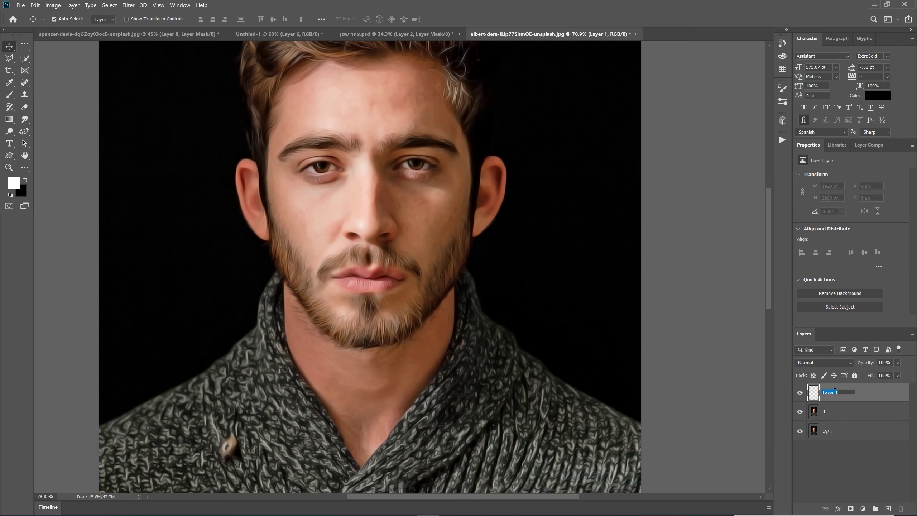
pyautogui.write('צל')
pyautogui.press('Return')
pyautogui.click(826, 362)
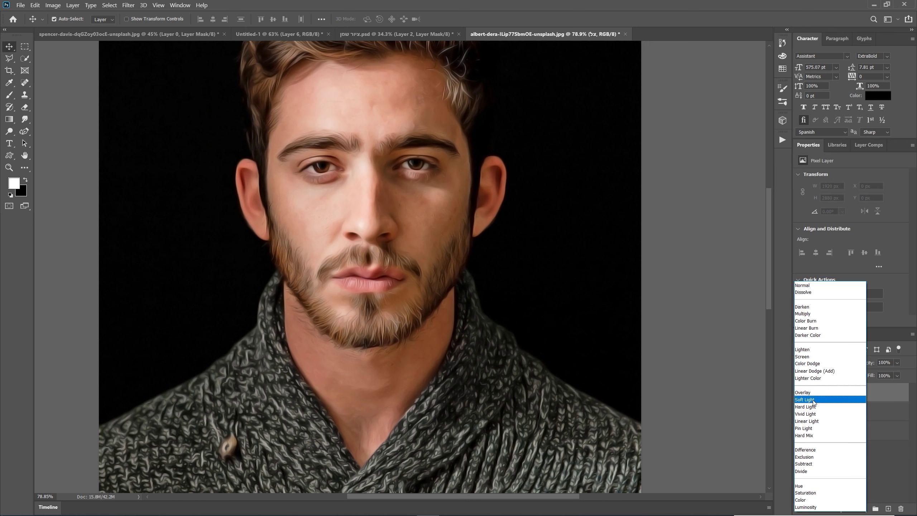
pyautogui.click(813, 399)
# Set up the Brush tool with black foreground, 3% flow and a brush size of 100.
pyautogui.click(25, 179)
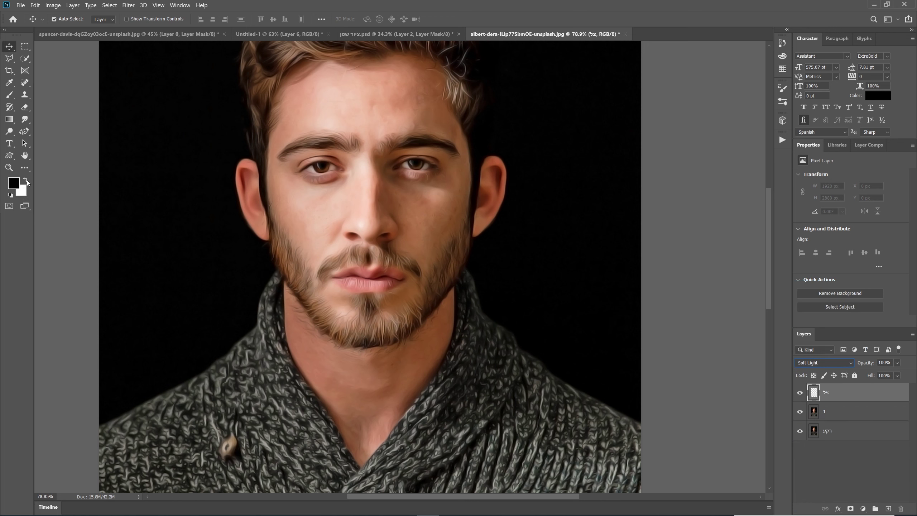
pyautogui.click(9, 95)
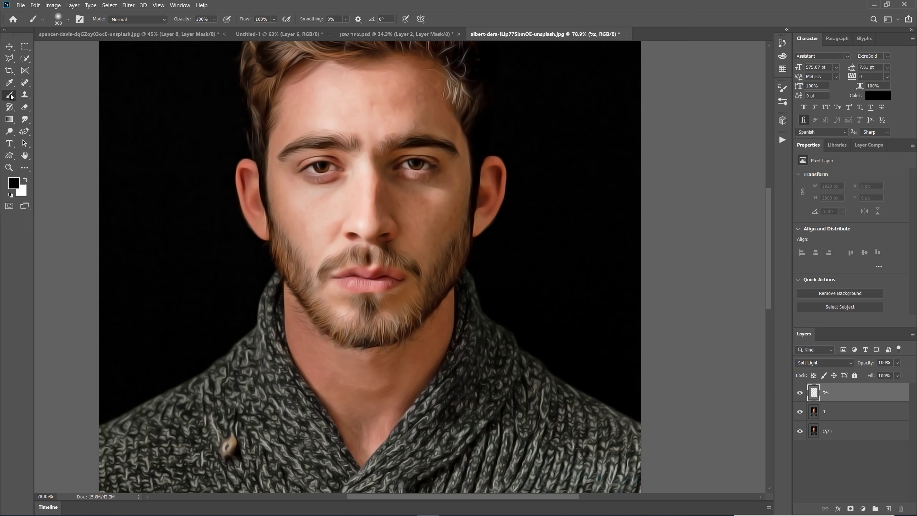
pyautogui.moveTo(249, 22); pyautogui.dragTo(237, 22)
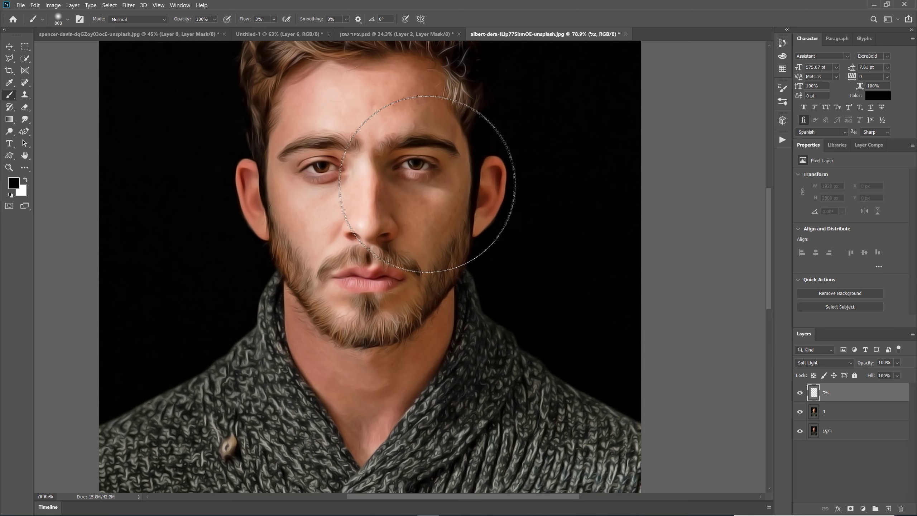
pyautogui.press('[')
pyautogui.press('[')
pyautogui.press('[')
pyautogui.press('[')
pyautogui.press('[')
pyautogui.press('[')
pyautogui.press('[')
pyautogui.press('[')
pyautogui.press('[')
pyautogui.press('[')
pyautogui.press('[')
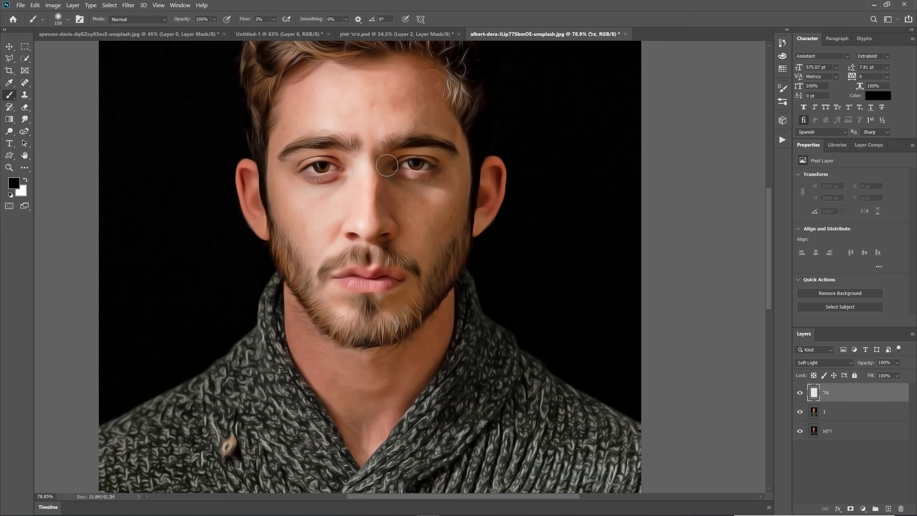
# Paint soft shadows on layer צל over the darker side of the face, around the eye, forehead and cheek.
pyautogui.scroll(2, 388, 154)
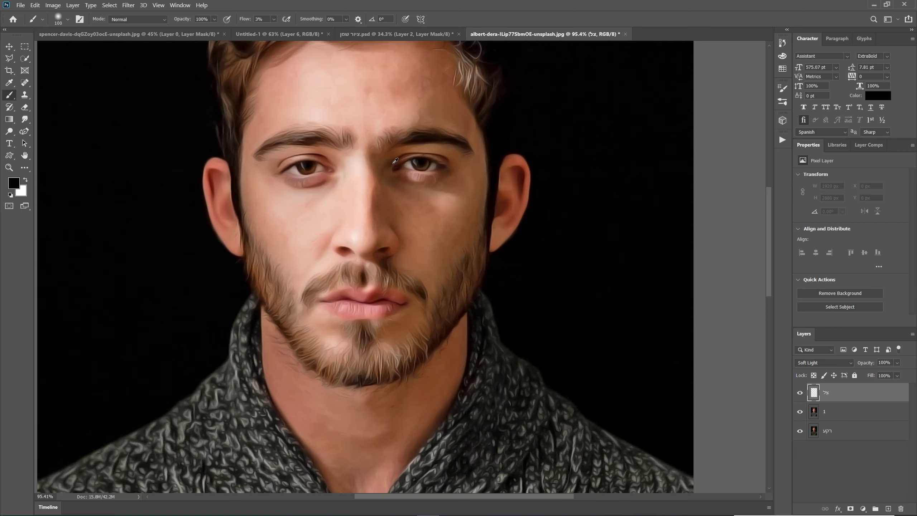
pyautogui.moveTo(396, 147)
pyautogui.mouseDown()
pyautogui.moveTo(369, 164)
pyautogui.moveTo(384, 188)
pyautogui.moveTo(410, 200)
pyautogui.moveTo(397, 192)
pyautogui.moveTo(423, 205)
pyautogui.moveTo(463, 194)
pyautogui.moveTo(456, 186)
pyautogui.moveTo(484, 186)
pyautogui.mouseUp()
pyautogui.scroll(3, 444, 75)
pyautogui.moveTo(467, 104)
pyautogui.mouseDown()
pyautogui.moveTo(440, 118)
pyautogui.moveTo(481, 188)
pyautogui.moveTo(487, 174)
pyautogui.moveTo(491, 329)
pyautogui.mouseUp()
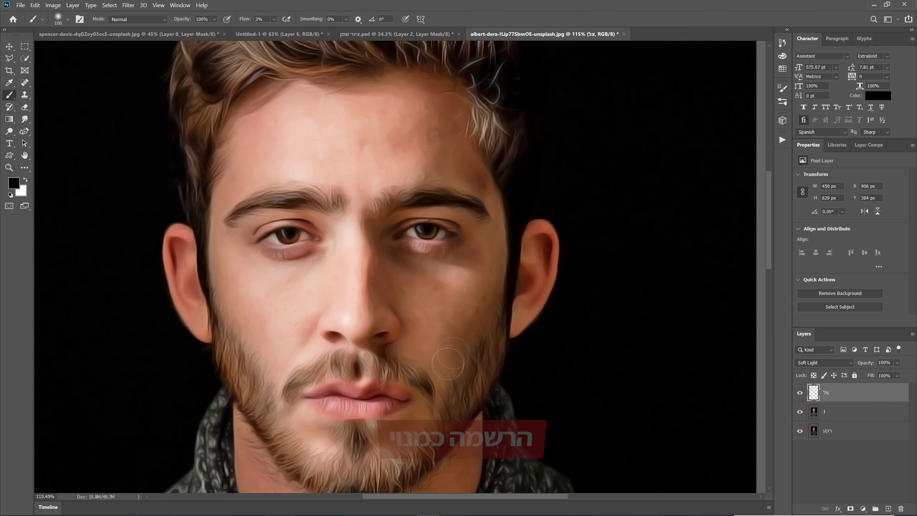
pyautogui.scroll(-2, 440, 289)
pyautogui.moveTo(378, 250); pyautogui.dragTo(396, 283)
pyautogui.scroll(3, 394, 231)
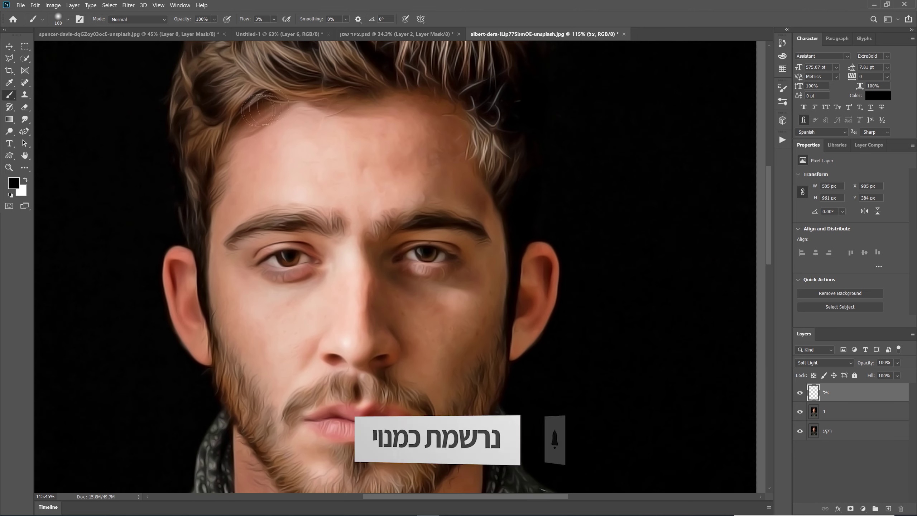
pyautogui.moveTo(437, 121)
pyautogui.mouseDown()
pyautogui.moveTo(436, 153)
pyautogui.moveTo(470, 159)
pyautogui.mouseUp()
# Extend the painted shadows on layer צל around the face and down toward the neck and sweater.
pyautogui.scroll(-8, 471, 160)
pyautogui.moveTo(236, 192); pyautogui.dragTo(269, 267)
pyautogui.scroll(-2, 397, 307)
pyautogui.moveTo(473, 276)
pyautogui.mouseDown()
pyautogui.moveTo(362, 355)
pyautogui.moveTo(415, 343)
pyautogui.moveTo(374, 394)
pyautogui.mouseUp()
pyautogui.moveTo(484, 254)
pyautogui.mouseDown()
pyautogui.moveTo(453, 307)
pyautogui.moveTo(372, 342)
pyautogui.moveTo(418, 347)
pyautogui.moveTo(475, 301)
pyautogui.moveTo(463, 316)
pyautogui.moveTo(471, 294)
pyautogui.moveTo(450, 358)
pyautogui.moveTo(478, 254)
pyautogui.moveTo(502, 280)
pyautogui.mouseUp()
# Paint broader shadows with a 200 px brush, then compare the portrait with and without layer צל.
pyautogui.press(']')
pyautogui.press(']')
pyautogui.press(']')
pyautogui.press(']')
pyautogui.scroll(5, 500, 286)
pyautogui.scroll(3, 374, 218)
pyautogui.moveTo(394, 147)
pyautogui.mouseDown()
pyautogui.moveTo(433, 147)
pyautogui.moveTo(438, 84)
pyautogui.mouseUp()
pyautogui.hotkey('ctrl', '0')
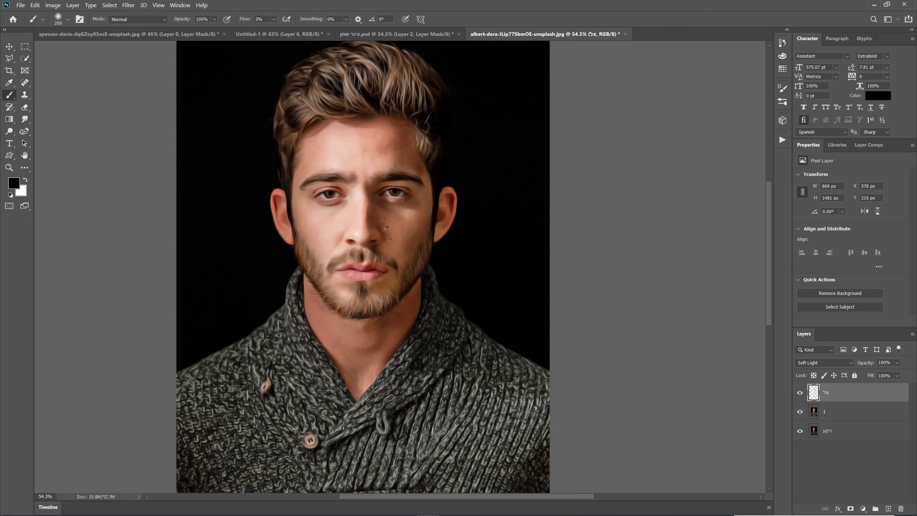
pyautogui.click(800, 393)
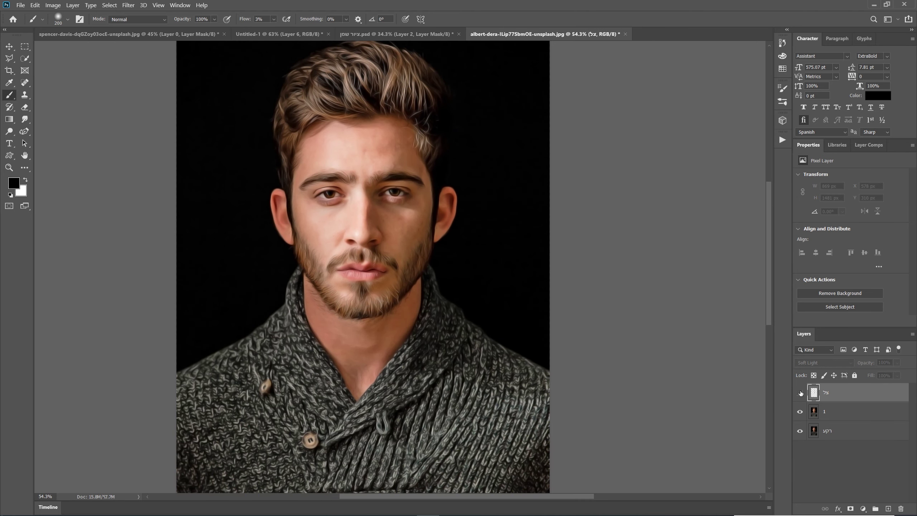
pyautogui.click(799, 393)
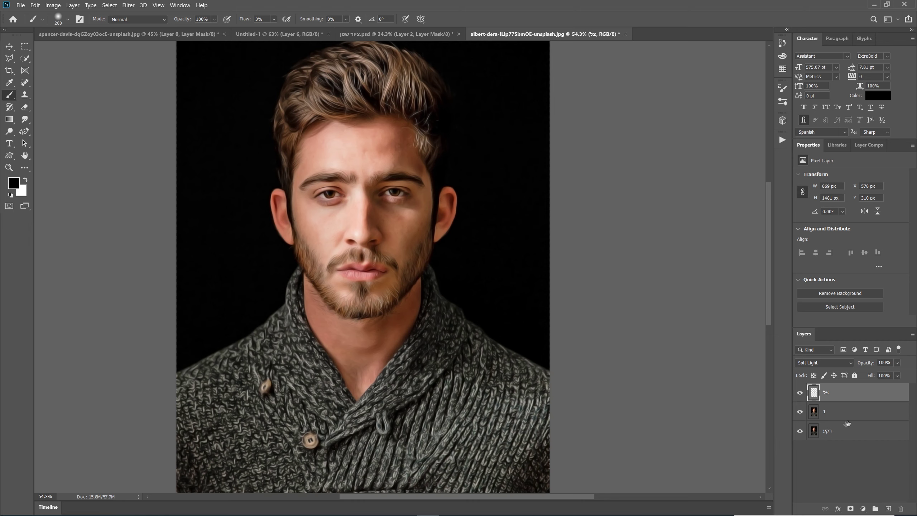
# Add a new layer named אור above layer צל and set its blend mode to Soft Light.
pyautogui.click(888, 509)
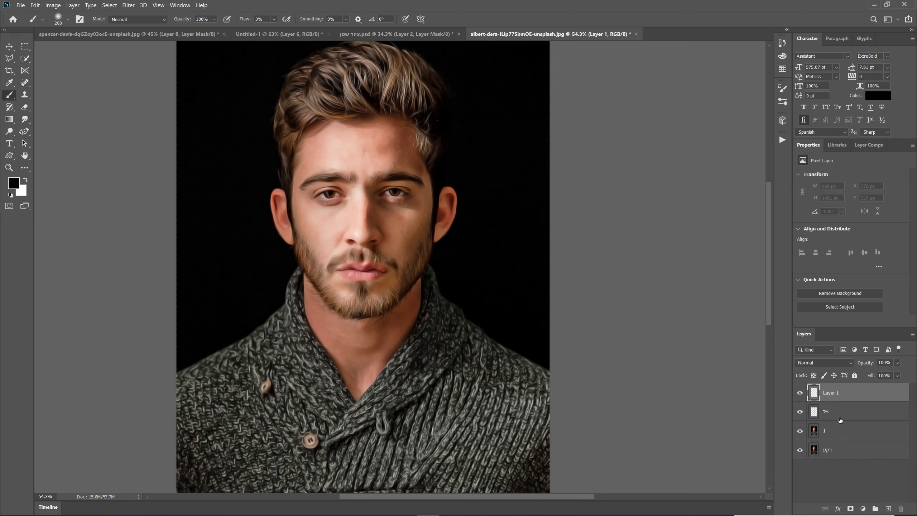
pyautogui.doubleClick(830, 394)
pyautogui.write('אור')
pyautogui.press('Return')
pyautogui.click(823, 362)
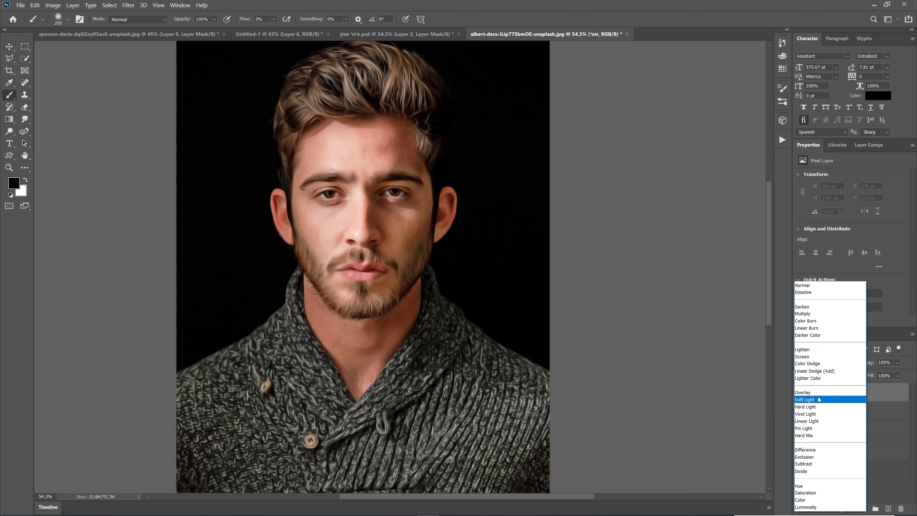
pyautogui.click(814, 396)
# Paint soft white highlights on layer אור over the forehead and down the nose with the Brush tool.
pyautogui.click(26, 179)
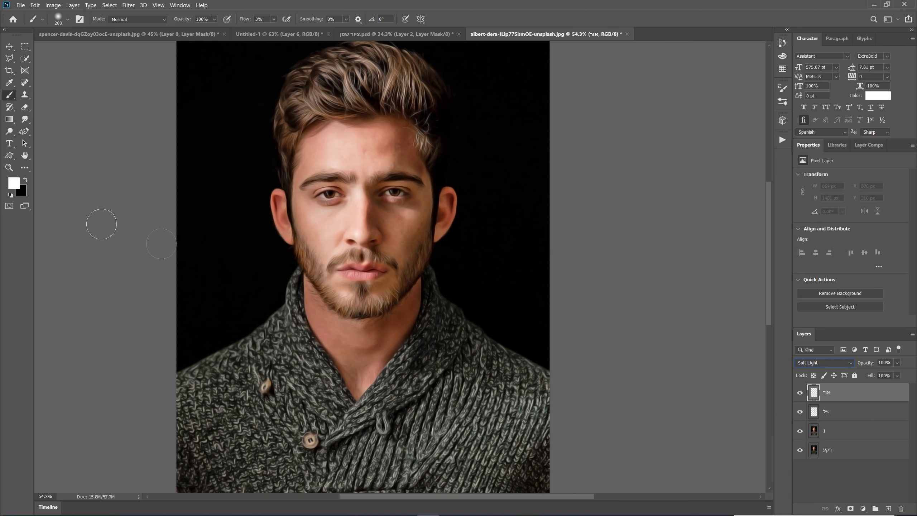
pyautogui.press('v')
pyautogui.scroll(5, 373, 192)
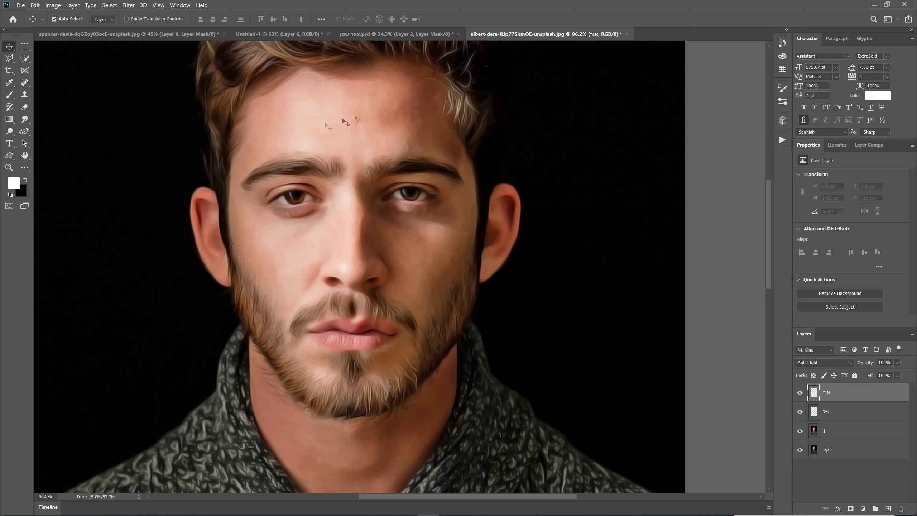
pyautogui.click(9, 83)
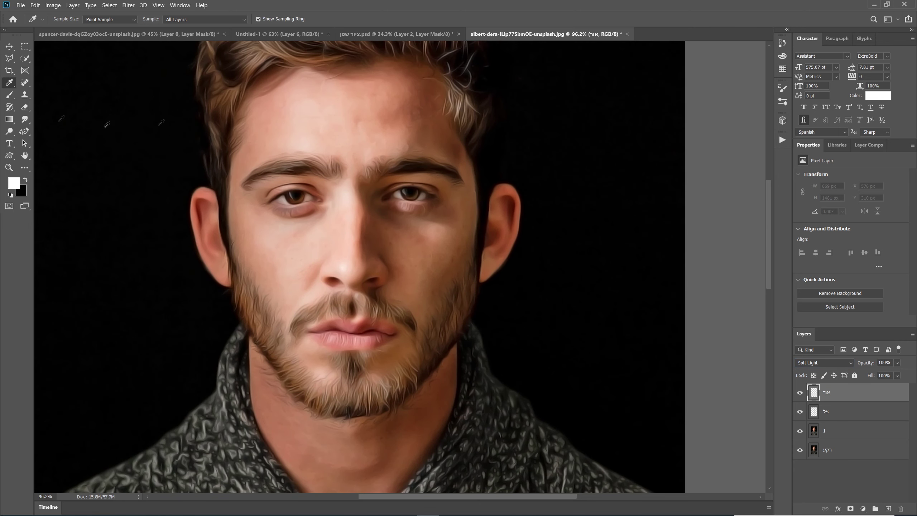
pyautogui.click(9, 94)
pyautogui.moveTo(342, 158)
pyautogui.mouseDown()
pyautogui.moveTo(344, 249)
pyautogui.moveTo(294, 91)
pyautogui.moveTo(397, 138)
pyautogui.mouseUp()
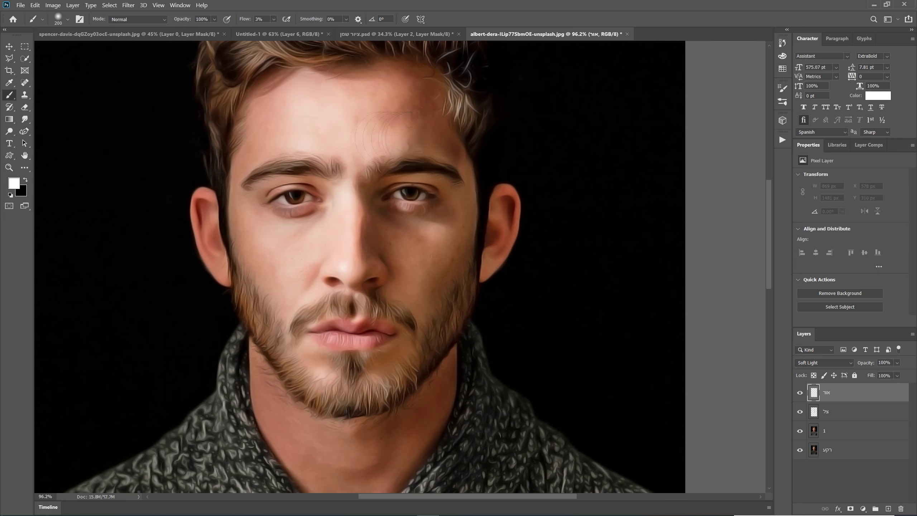
pyautogui.moveTo(397, 138); pyautogui.dragTo(339, 243)
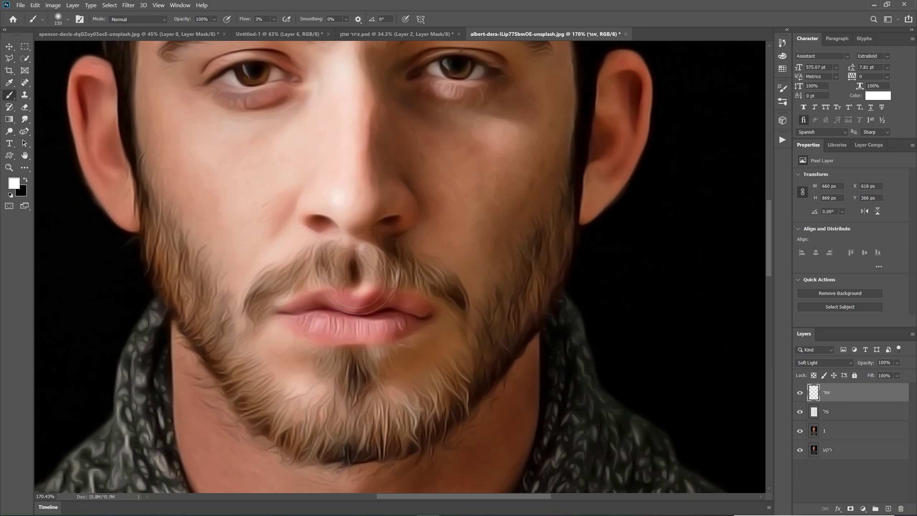
# Brush further white highlights onto layer אור around the mouth, chin, cheek and hair.
pyautogui.moveTo(363, 295)
pyautogui.mouseDown()
pyautogui.moveTo(314, 326)
pyautogui.moveTo(329, 391)
pyautogui.moveTo(399, 397)
pyautogui.mouseUp()
pyautogui.moveTo(264, 254)
pyautogui.mouseDown()
pyautogui.moveTo(308, 162)
pyautogui.moveTo(221, 83)
pyautogui.mouseUp()
pyautogui.moveTo(461, 88); pyautogui.dragTo(478, 71)
pyautogui.moveTo(648, 97); pyautogui.dragTo(632, 194)
pyautogui.moveTo(110, 115); pyautogui.dragTo(94, 78)
# Paint white highlights on layer אור over the neck and sweater collar with a smaller brush.
pyautogui.scroll(-12, 145, 216)
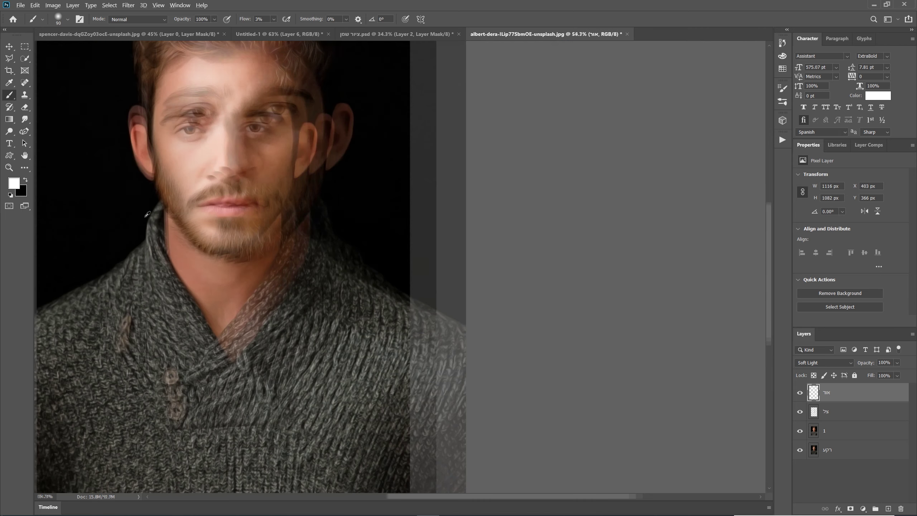
pyautogui.scroll(3, 145, 216)
pyautogui.moveTo(174, 240)
pyautogui.mouseDown()
pyautogui.moveTo(185, 296)
pyautogui.moveTo(225, 298)
pyautogui.moveTo(242, 265)
pyautogui.moveTo(245, 304)
pyautogui.mouseUp()
pyautogui.moveTo(245, 356); pyautogui.dragTo(246, 314)
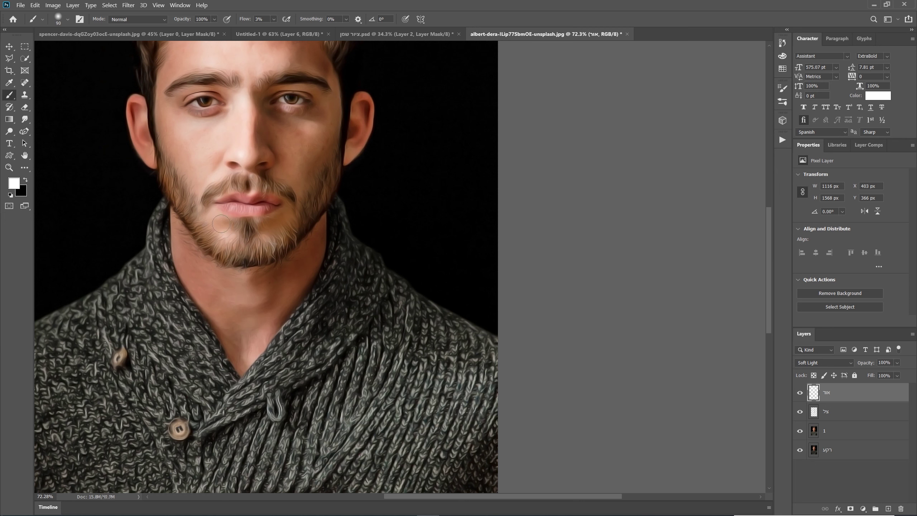
# Review the lit portrait and compare it with the original background layer, then examine the face closely.
pyautogui.scroll(3, 301, 199)
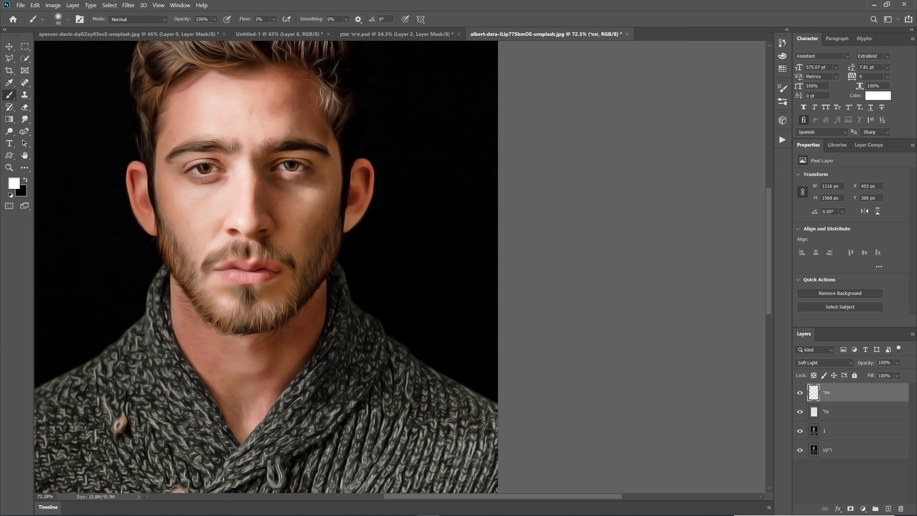
pyautogui.scroll(-4, 343, 170)
pyautogui.scroll(2, 342, 169)
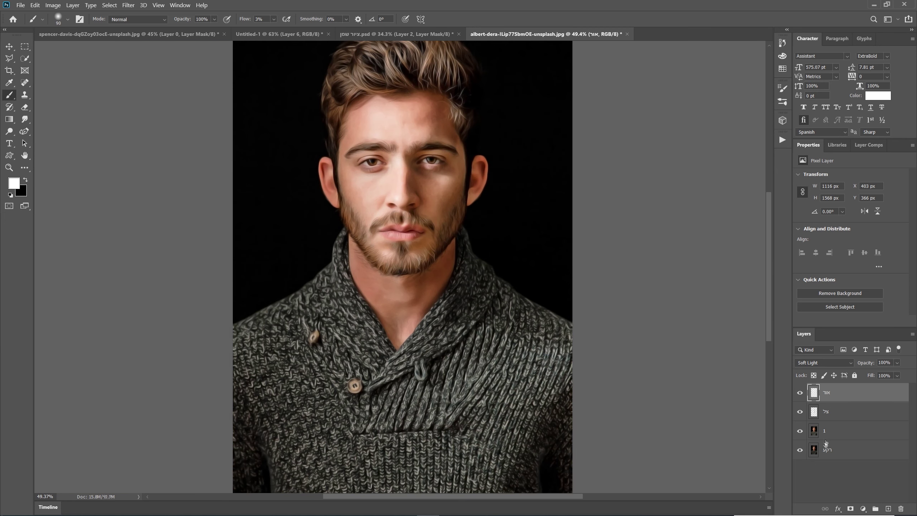
pyautogui.keyDown('alt'); pyautogui.click(799, 451); pyautogui.keyUp('alt')
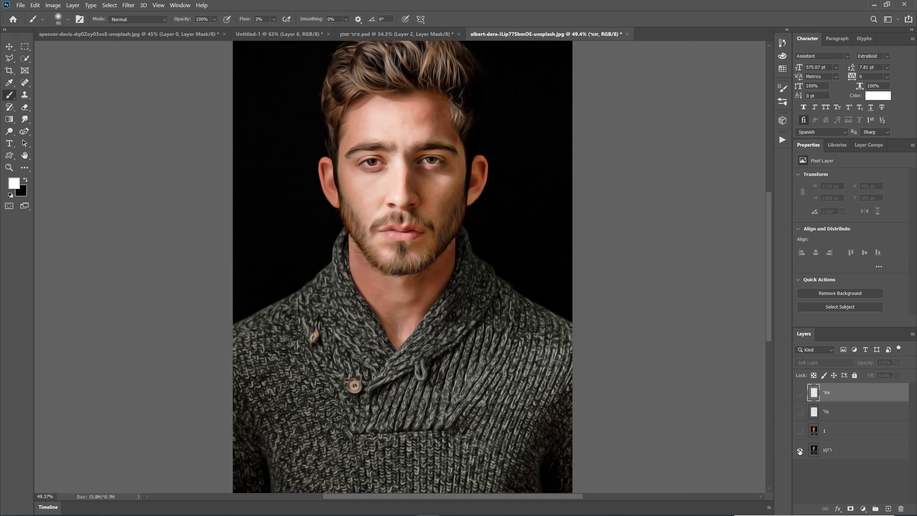
pyautogui.keyDown('alt'); pyautogui.click(799, 451); pyautogui.keyUp('alt')
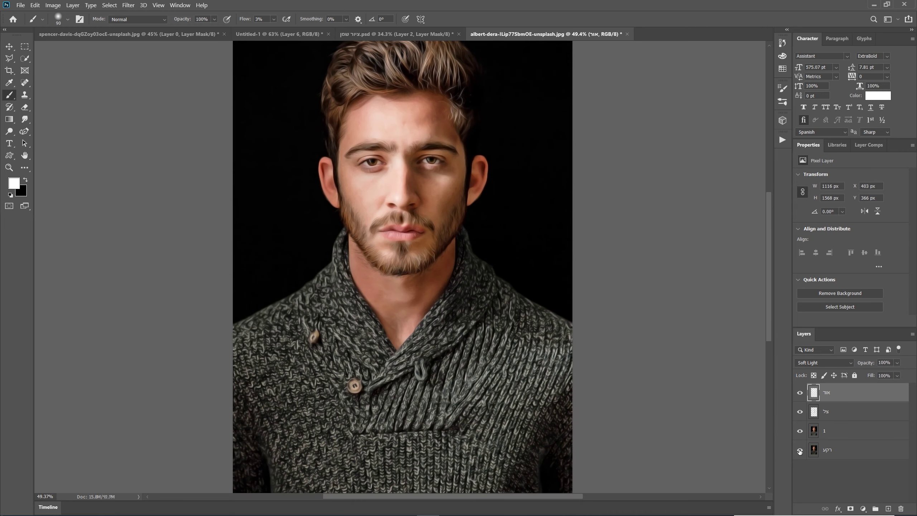
pyautogui.scroll(2, 403, 270)
pyautogui.scroll(3, 403, 270)
pyautogui.scroll(-2, 403, 270)
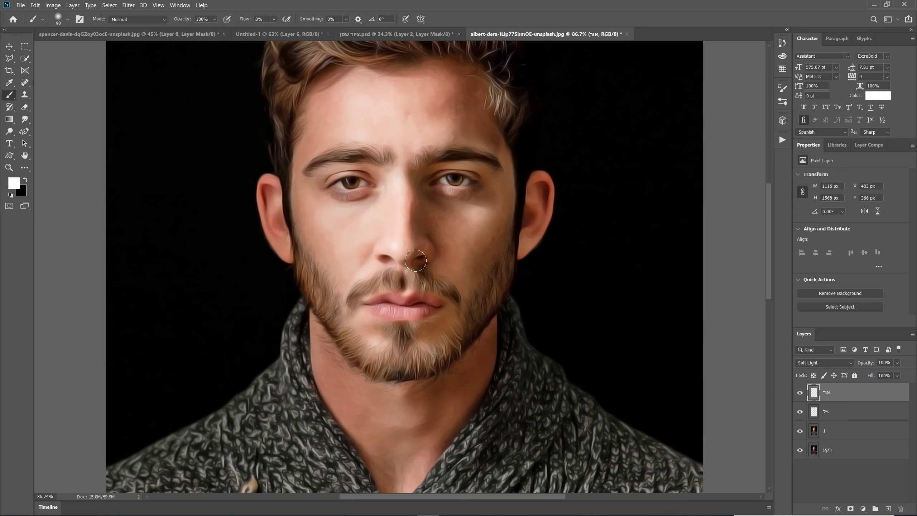
# Merge layers אור, צל and 1 into a single layer above the background layer.
pyautogui.click(841, 412)
pyautogui.click(841, 399)
pyautogui.keyDown('shift'); pyautogui.click(844, 428); pyautogui.keyUp('shift')
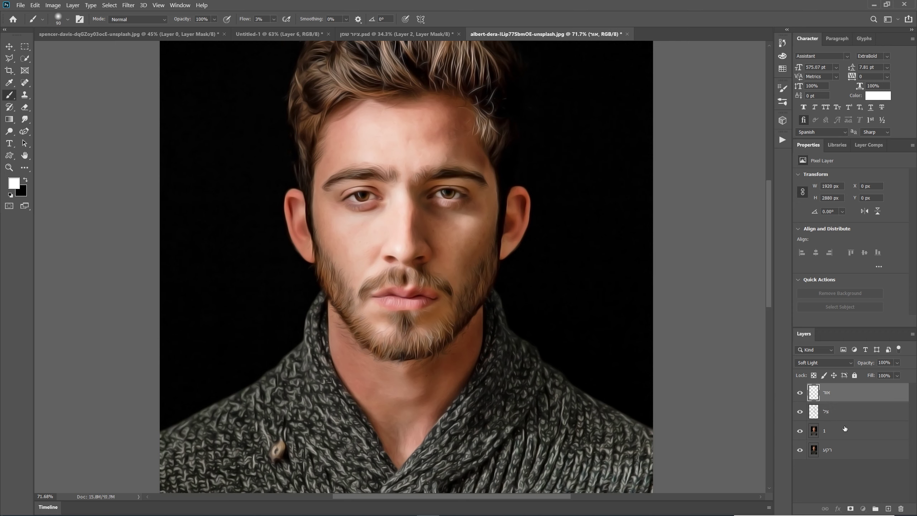
pyautogui.rightClick(846, 431)
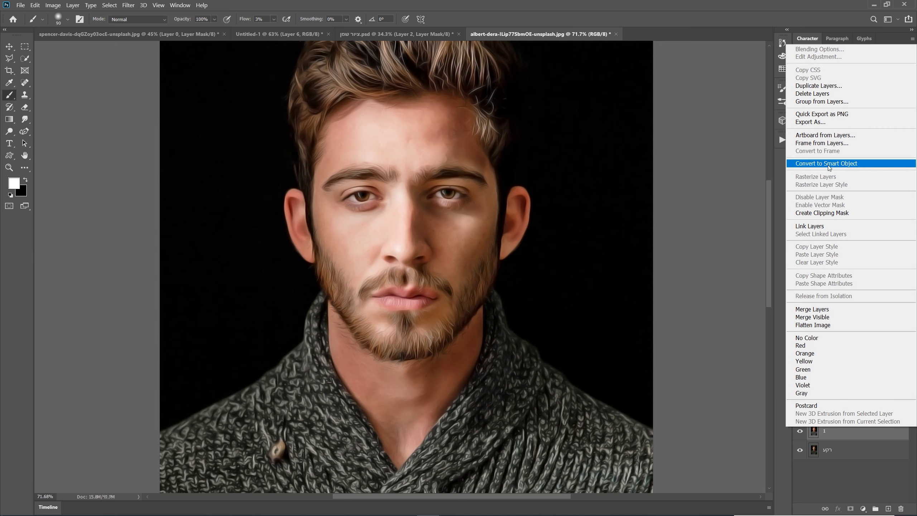
pyautogui.rightClick(834, 394)
pyautogui.click(820, 276)
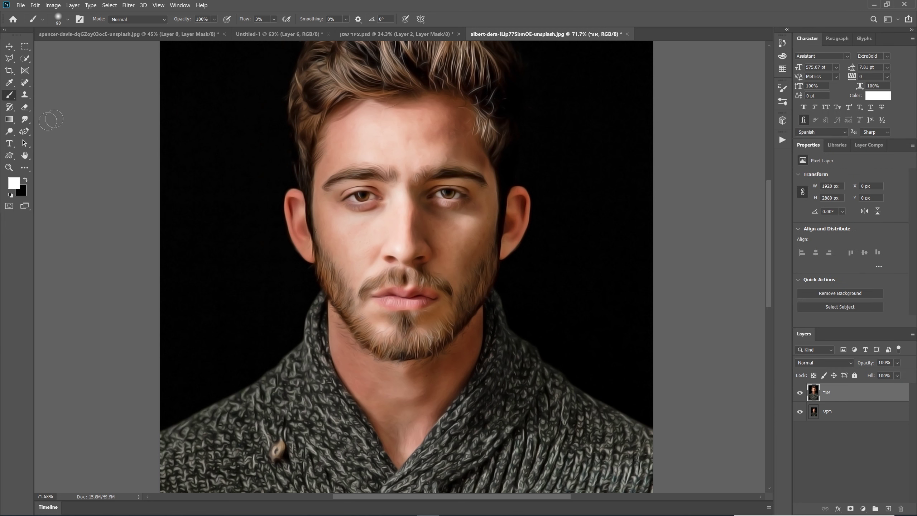
# Set up the Smudge tool at 4% strength with a 150 px brush for retouching the face.
pyautogui.click(25, 120)
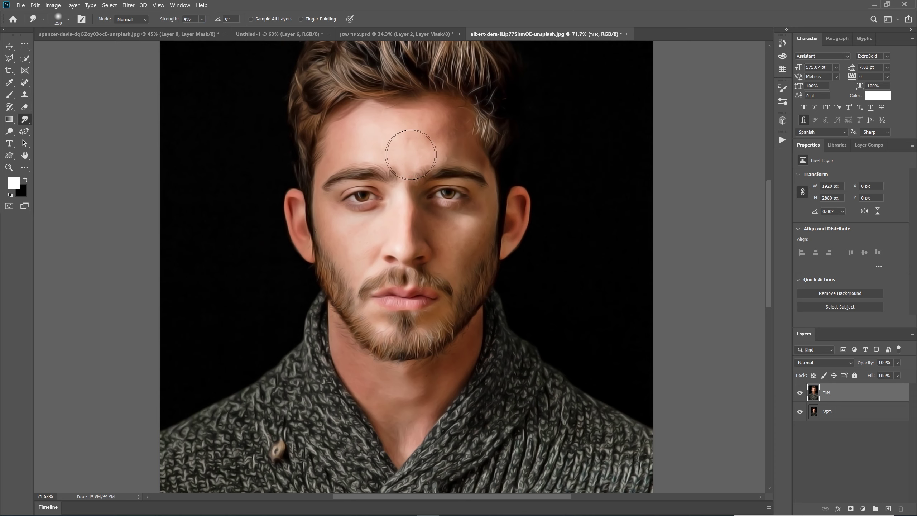
pyautogui.scroll(5, 412, 143)
pyautogui.scroll(-1, 413, 144)
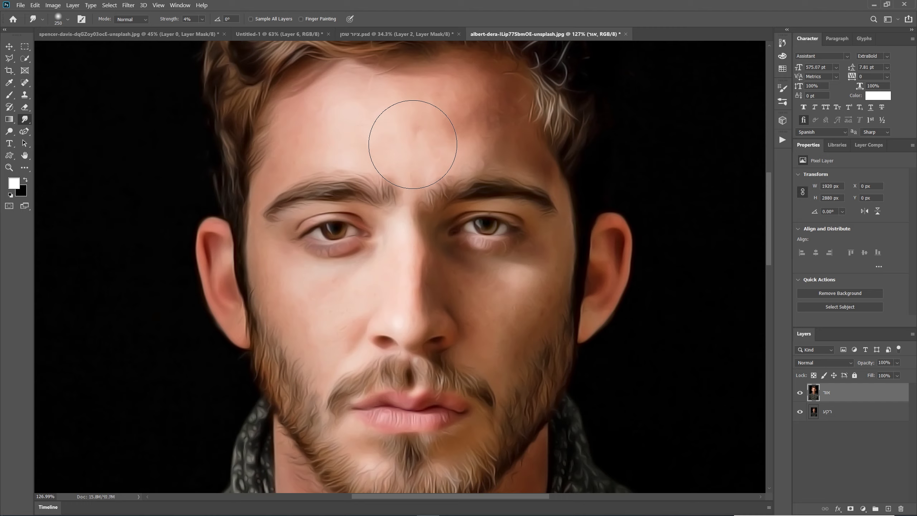
pyautogui.press('[')
pyautogui.press('[')
pyautogui.press('[')
# Smudge the skin on the forehead, nose and cheeks, continuing down toward the neck, to smooth its tones.
pyautogui.moveTo(439, 111)
pyautogui.mouseDown()
pyautogui.moveTo(390, 105)
pyautogui.moveTo(321, 141)
pyautogui.moveTo(319, 113)
pyautogui.moveTo(305, 144)
pyautogui.mouseUp()
pyautogui.moveTo(483, 119)
pyautogui.mouseDown()
pyautogui.moveTo(485, 141)
pyautogui.moveTo(494, 118)
pyautogui.moveTo(452, 140)
pyautogui.moveTo(421, 174)
pyautogui.mouseUp()
pyautogui.moveTo(402, 272)
pyautogui.mouseDown()
pyautogui.moveTo(403, 316)
pyautogui.moveTo(396, 306)
pyautogui.moveTo(412, 301)
pyautogui.moveTo(398, 317)
pyautogui.mouseUp()
pyautogui.moveTo(534, 297)
pyautogui.mouseDown()
pyautogui.moveTo(499, 295)
pyautogui.moveTo(502, 330)
pyautogui.mouseUp()
pyautogui.moveTo(361, 319)
pyautogui.mouseDown()
pyautogui.moveTo(336, 341)
pyautogui.moveTo(308, 282)
pyautogui.moveTo(346, 263)
pyautogui.mouseUp()
pyautogui.moveTo(326, 146); pyautogui.dragTo(311, 131)
pyautogui.scroll(-4, 483, 260)
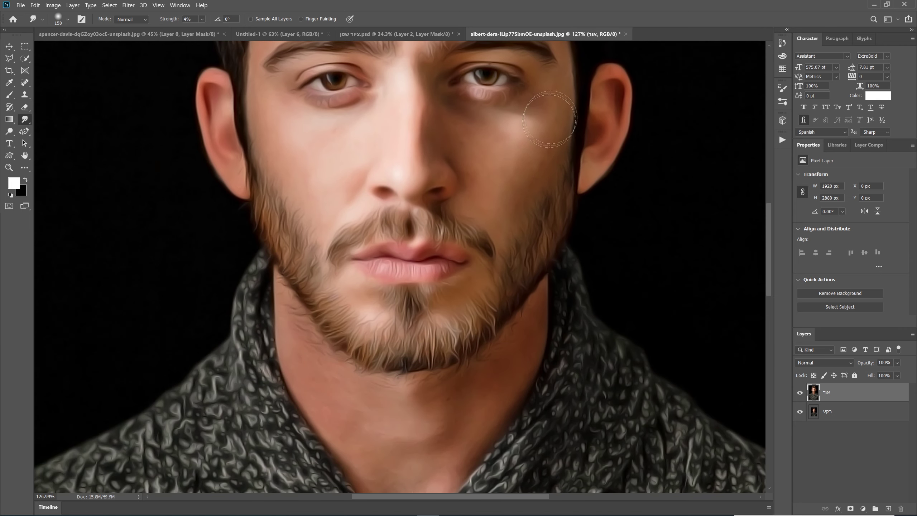
pyautogui.scroll(-1, 448, 333)
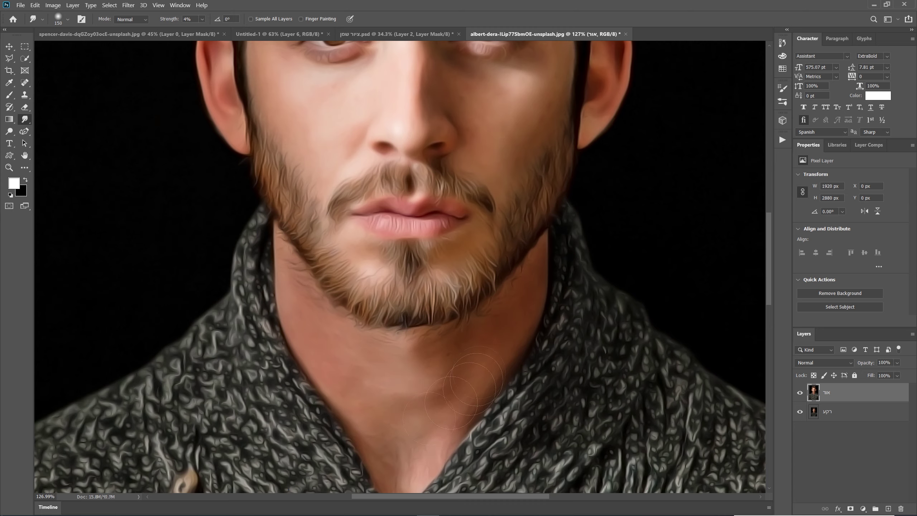
# Compare the smudged portrait with the original background layer and inspect the face.
pyautogui.hotkey('ctrl', '0')
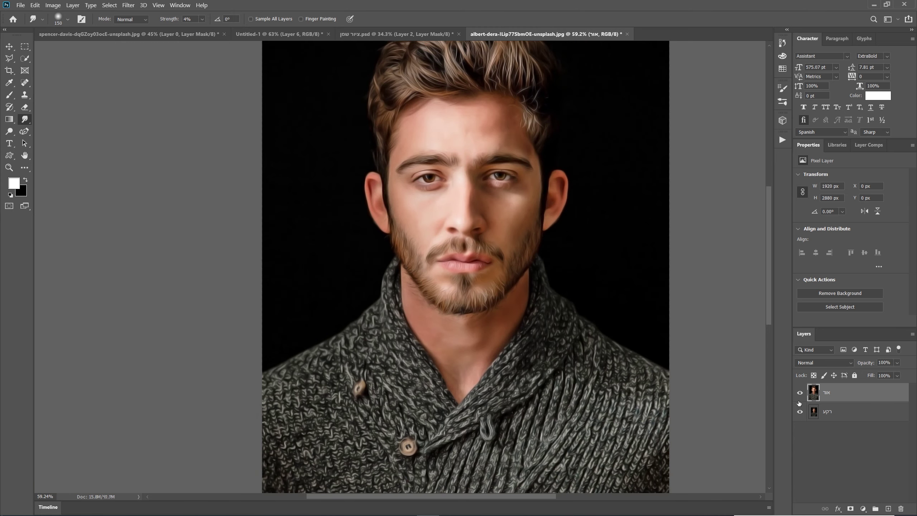
pyautogui.keyDown('alt'); pyautogui.click(800, 412); pyautogui.keyUp('alt')
pyautogui.keyDown('alt'); pyautogui.click(800, 412); pyautogui.keyUp('alt')
pyautogui.scroll(-4, 563, 272)
pyautogui.scroll(5, 434, 234)
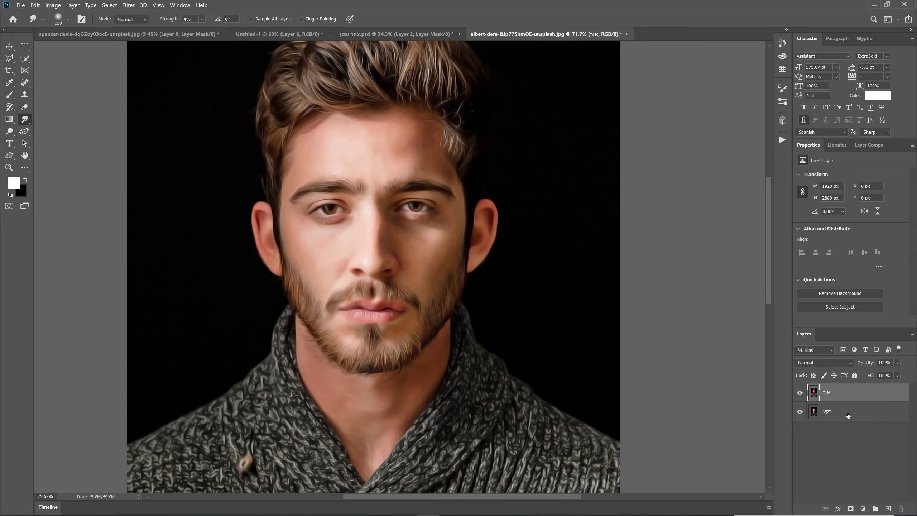
# Open the merged portrait layer in the Camera Raw Filter and warm its highlights with a low-saturation Split Toning tint.
pyautogui.click(131, 6)
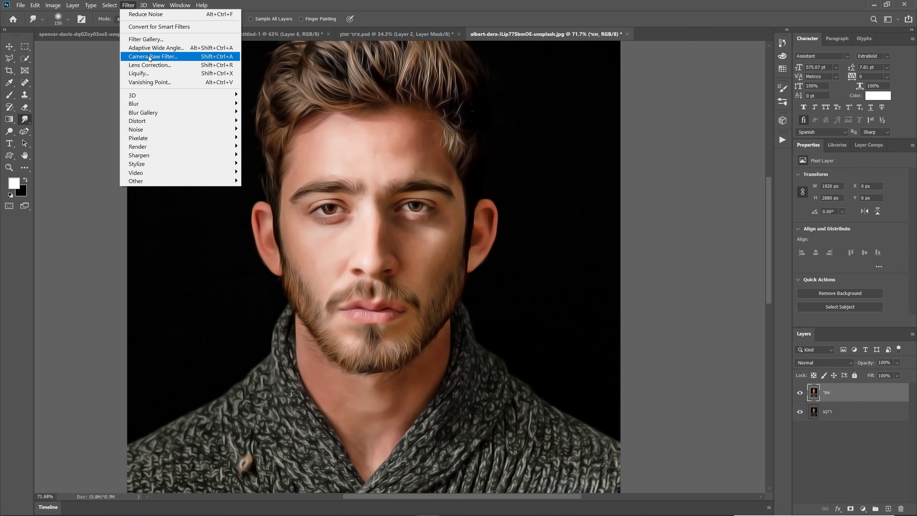
pyautogui.click(162, 60)
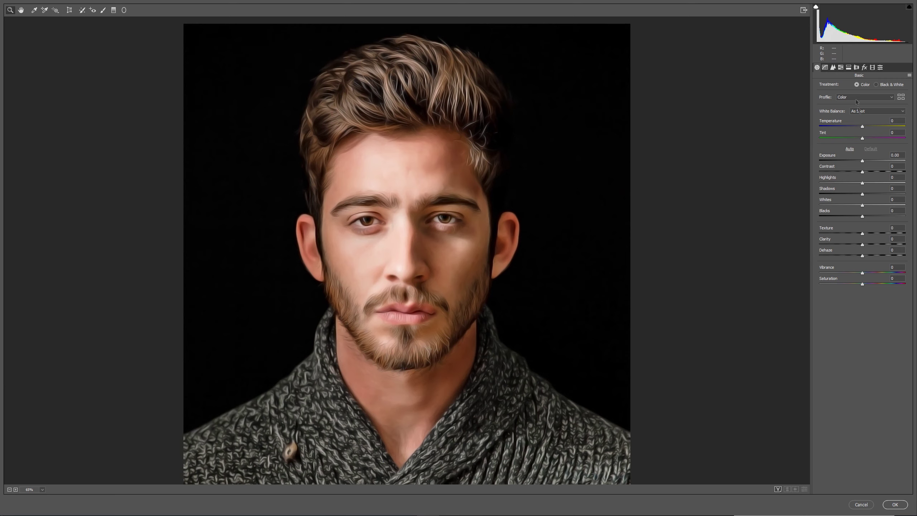
pyautogui.click(856, 67)
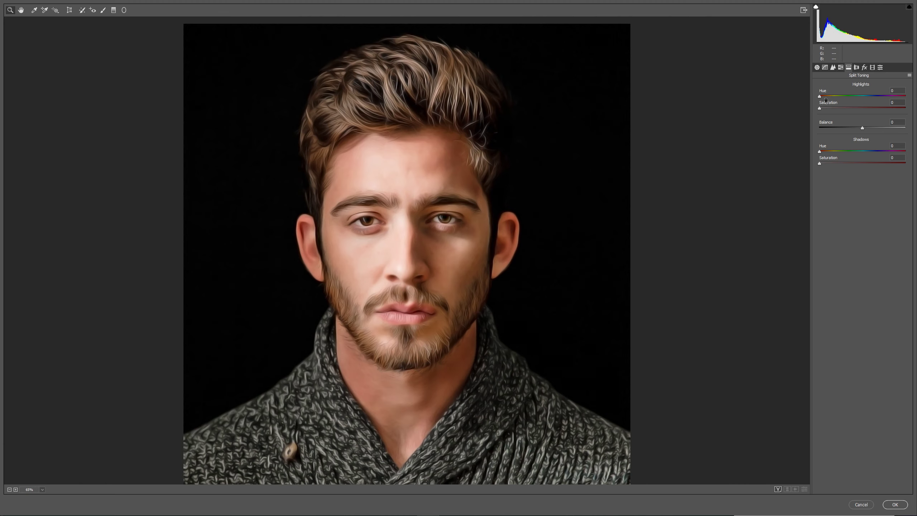
pyautogui.moveTo(821, 98); pyautogui.dragTo(836, 110)
pyautogui.click(824, 68)
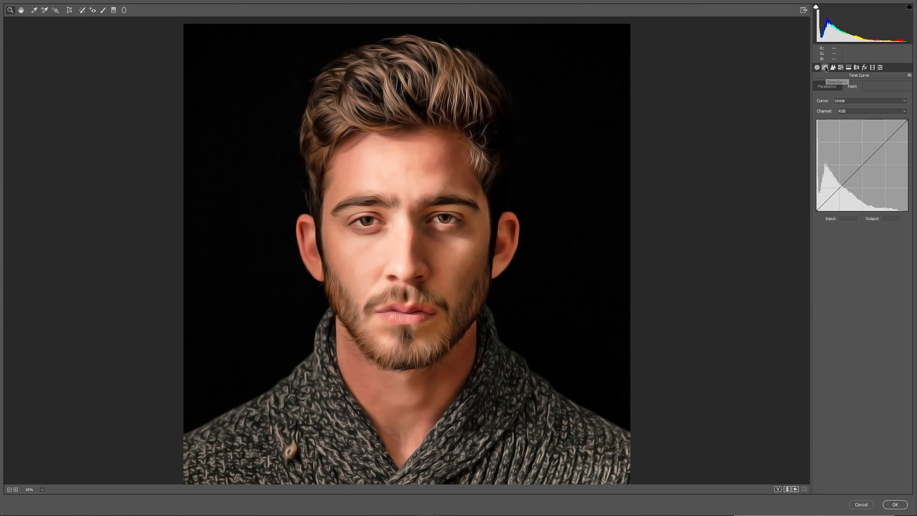
# Adjust the portrait's basic tones to Contrast +33, Highlights -3, Shadows -6, Whites +13 and Blacks -4.
pyautogui.click(816, 67)
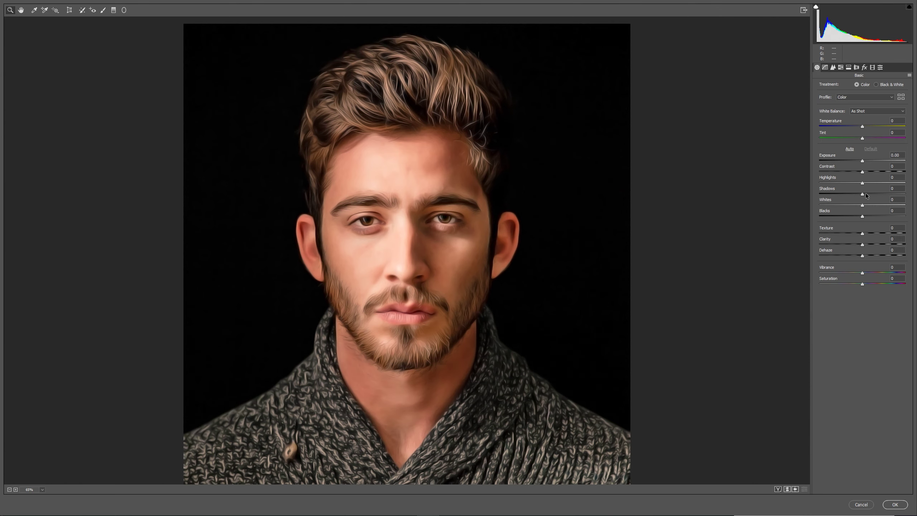
pyautogui.moveTo(862, 172); pyautogui.dragTo(867, 205)
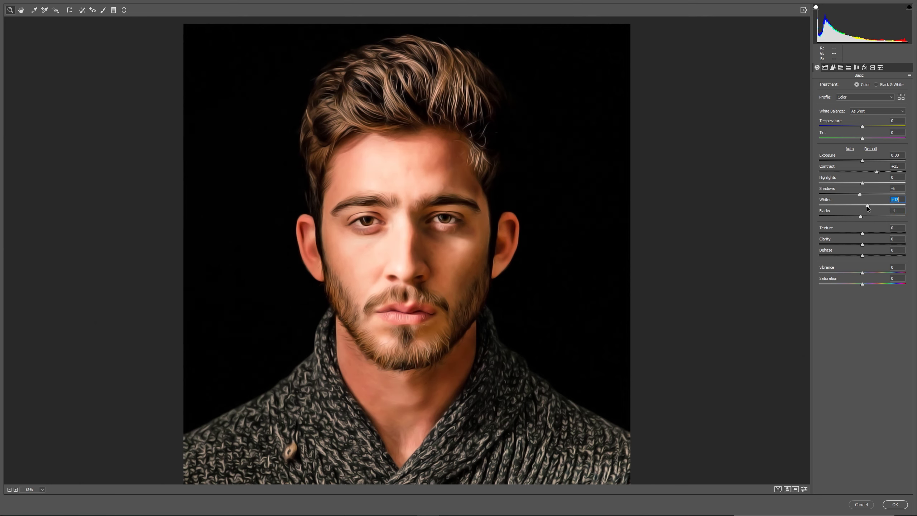
pyautogui.moveTo(862, 183); pyautogui.dragTo(861, 183)
# Soften the portrait with Texture -10 and Clarity -13, set Vibrance +18 and Saturation -6, and apply the Camera Raw filter.
pyautogui.moveTo(862, 244)
pyautogui.mouseDown()
pyautogui.moveTo(854, 233)
pyautogui.moveTo(861, 239)
pyautogui.mouseUp()
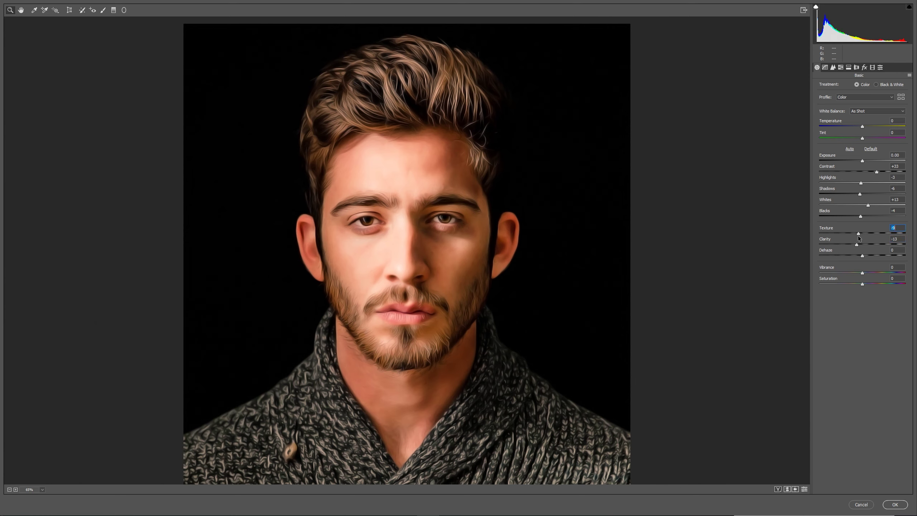
pyautogui.moveTo(862, 273); pyautogui.dragTo(872, 273)
pyautogui.click(893, 505)
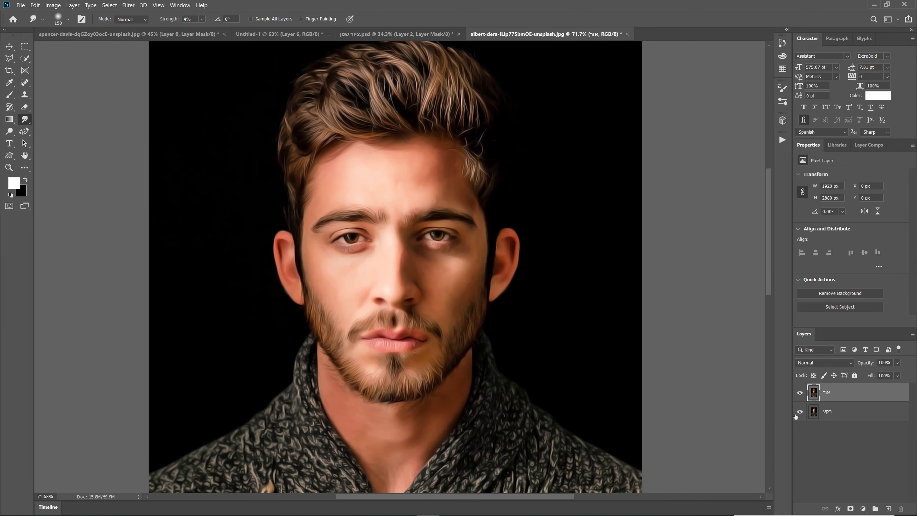
# Toggle the background layer's visibility to check the color-graded portrait against it.
pyautogui.keyDown('alt'); pyautogui.click(800, 413); pyautogui.keyUp('alt')
pyautogui.keyDown('alt'); pyautogui.click(799, 412); pyautogui.keyUp('alt')
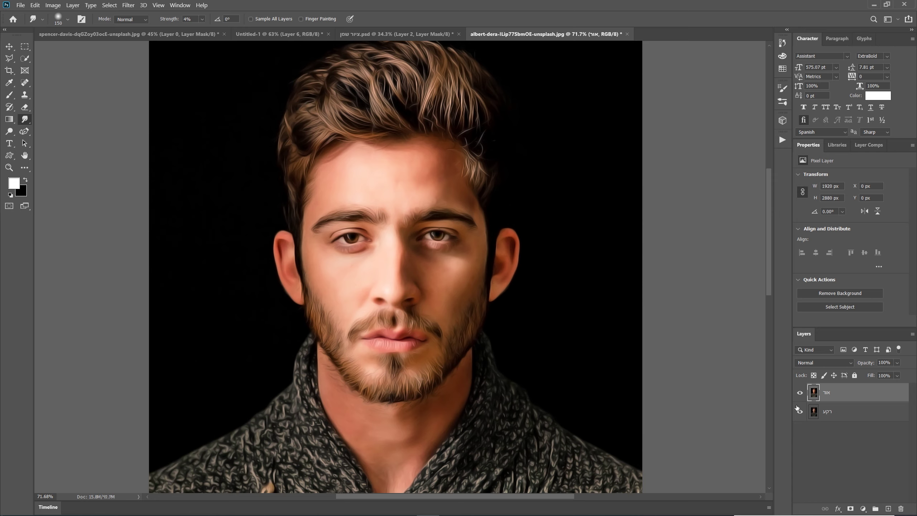